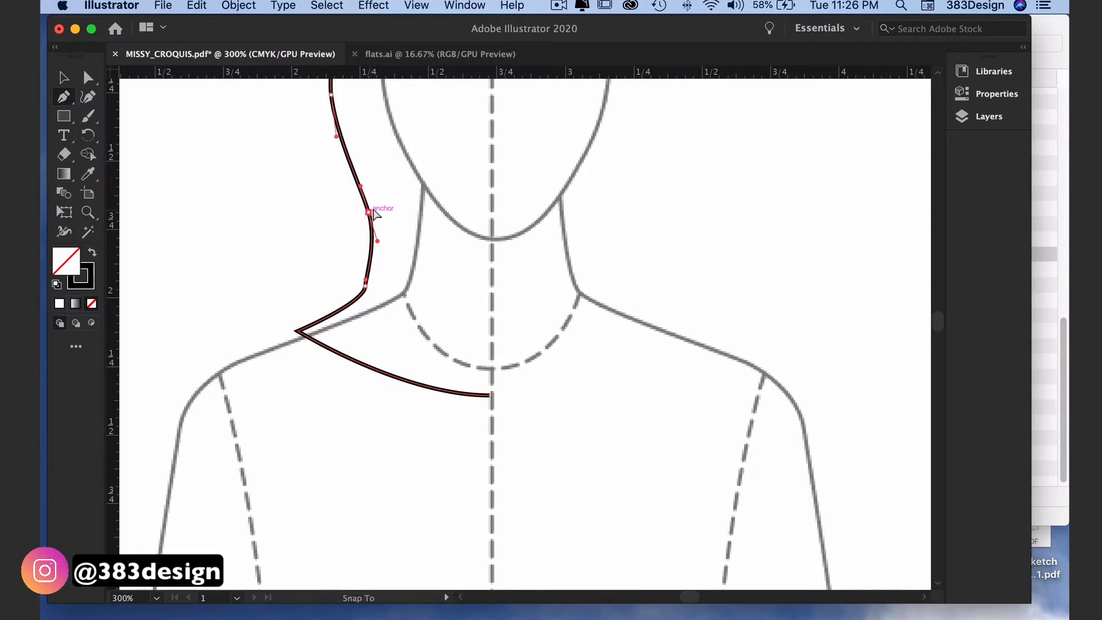
- Reposition the anchors of the half hood outline at the neck and shoulder so its side curve flows smoothly
drag(375, 211, 376, 209)
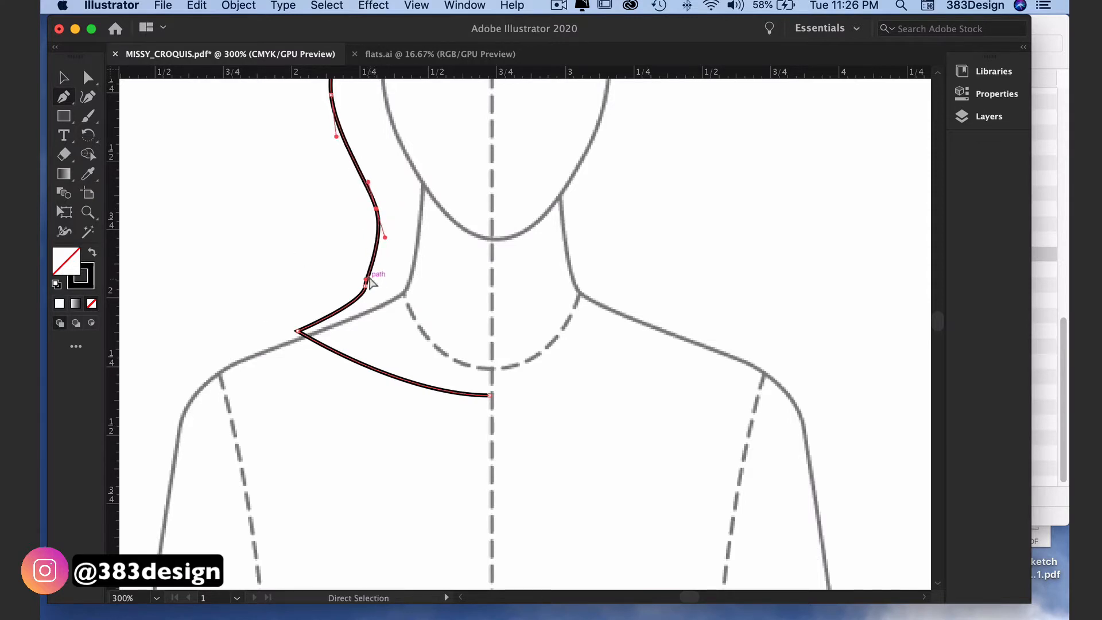
drag(371, 278, 374, 274)
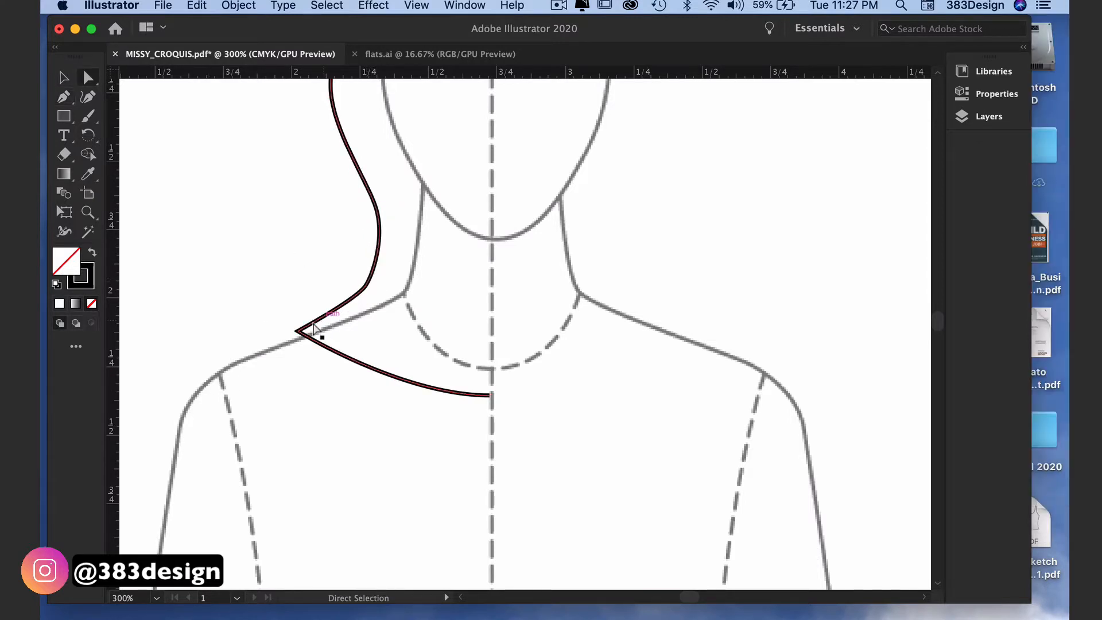
click(297, 331)
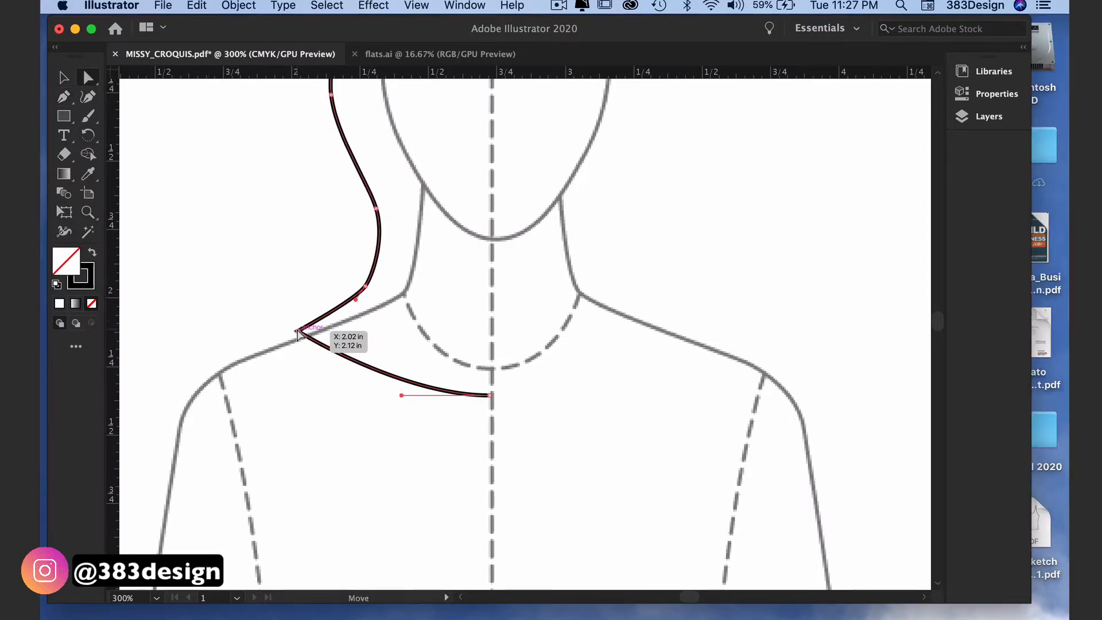
drag(297, 331, 302, 335)
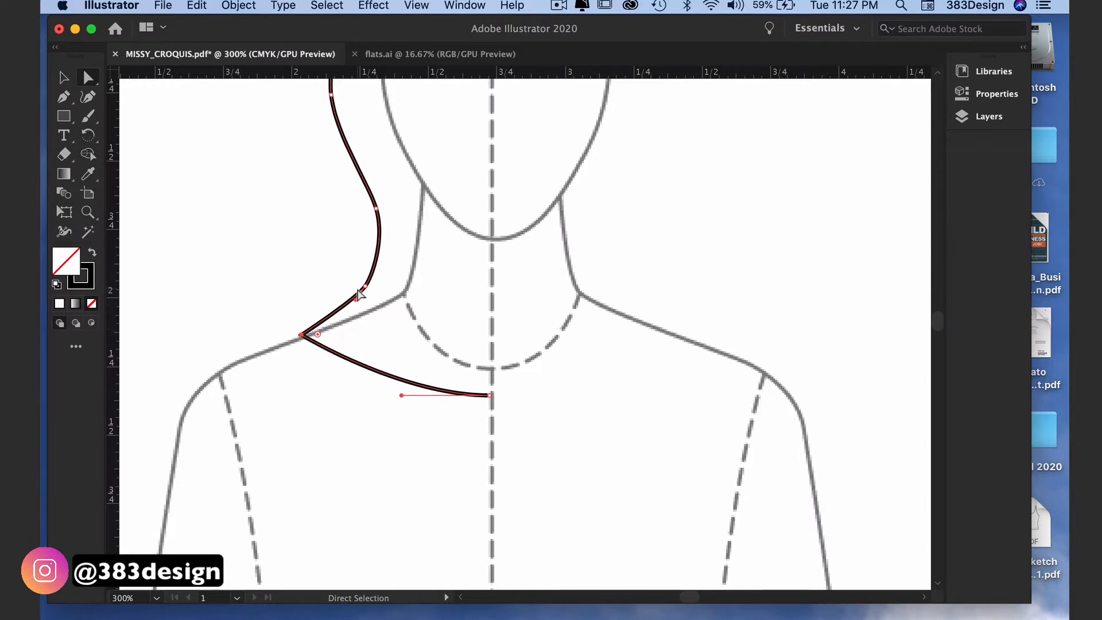
click(366, 286)
click(266, 253)
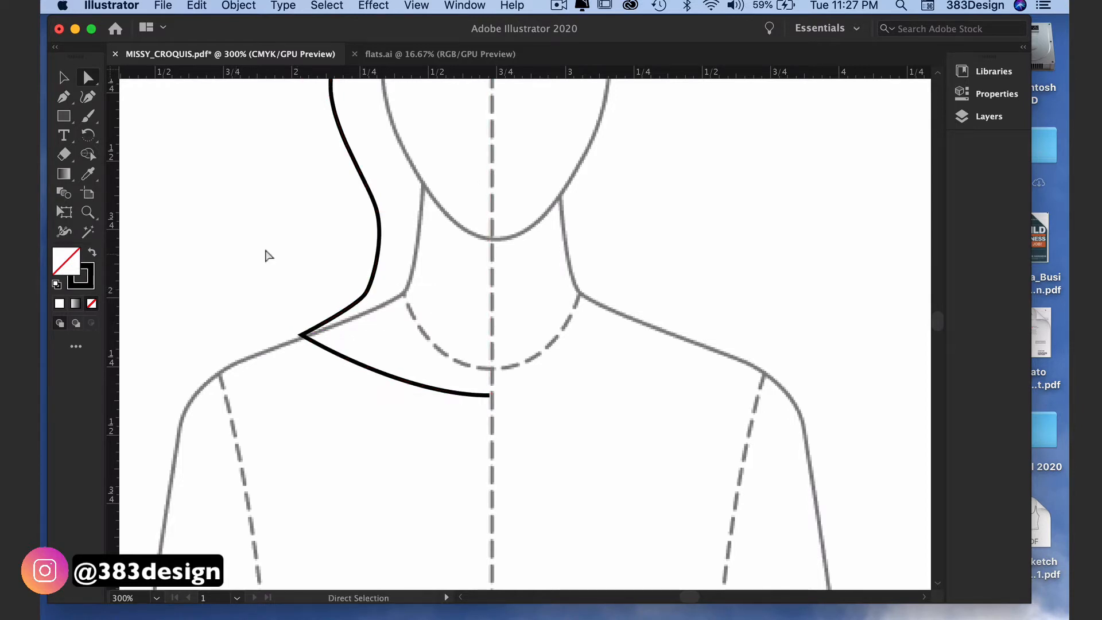
- Adjust the curve handles on the upper side of the half hood outline to make it rounder beside the head
alt+super+click(566, 316)
click(438, 198)
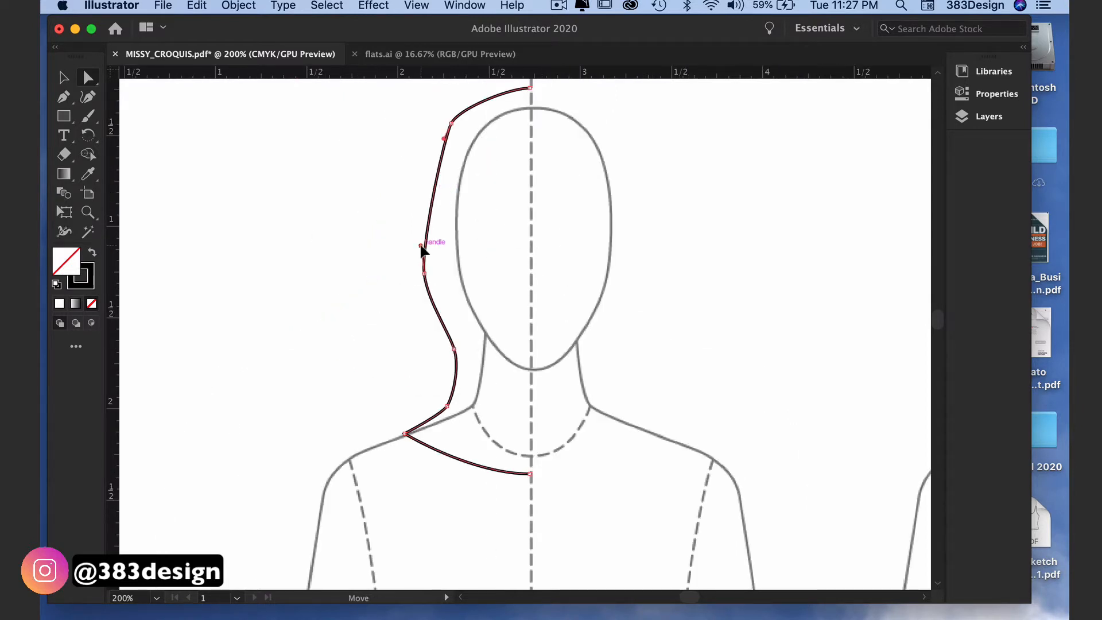
drag(422, 247, 422, 218)
drag(444, 140, 439, 147)
click(403, 186)
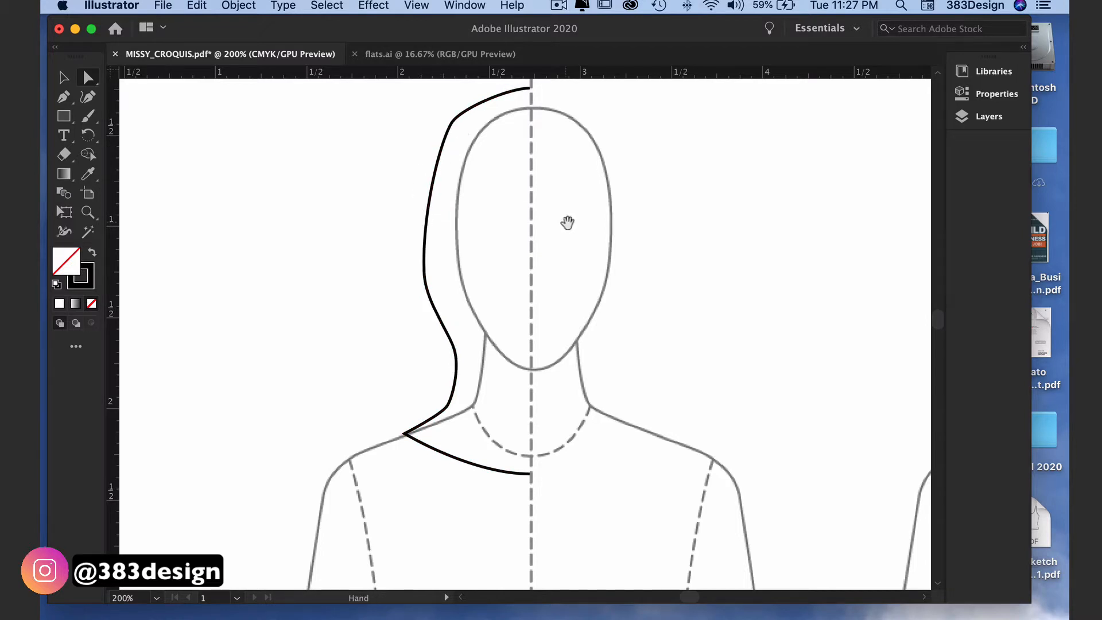
- Draw half of the face opening with the Pen tool from the centre line at the forehead to the hood's lower centre point
drag(569, 224, 418, 271)
click(65, 98)
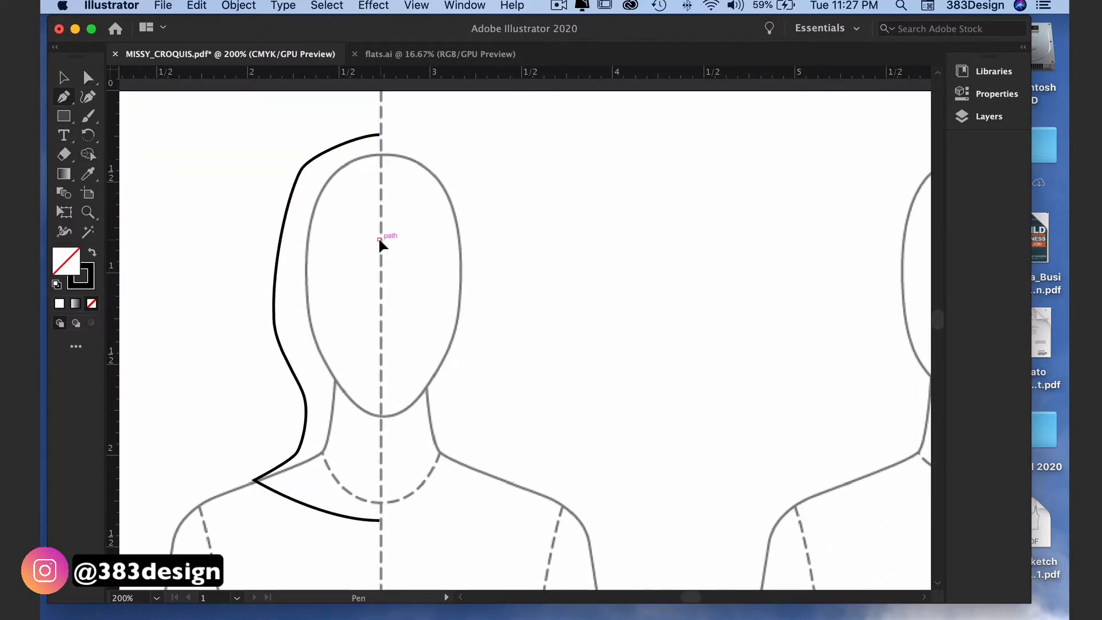
click(336, 247)
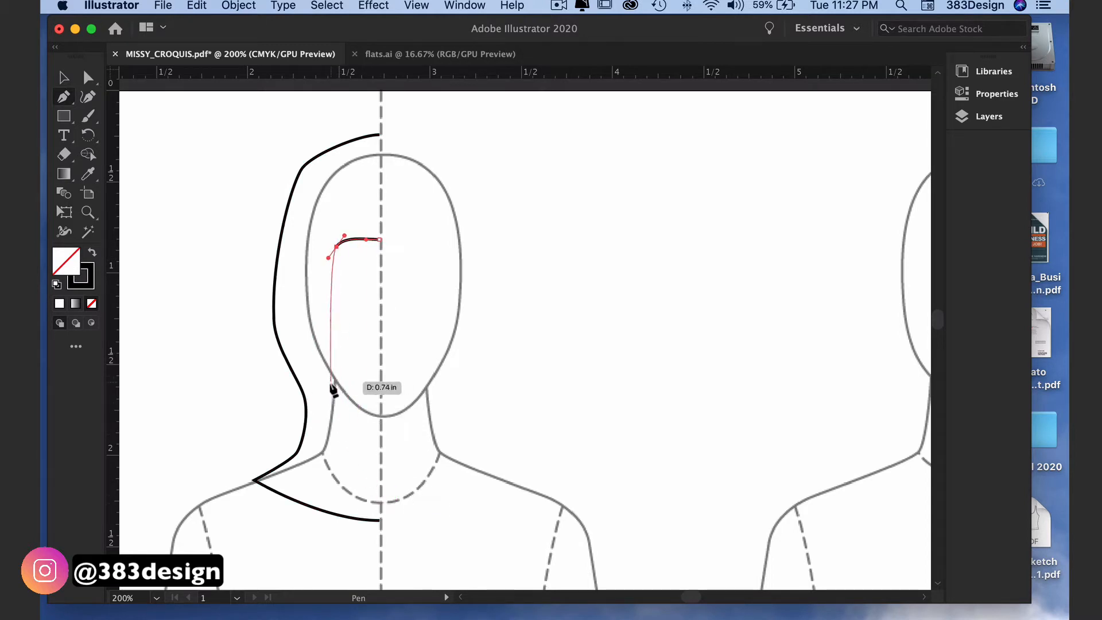
drag(329, 383, 346, 449)
drag(381, 520, 372, 576)
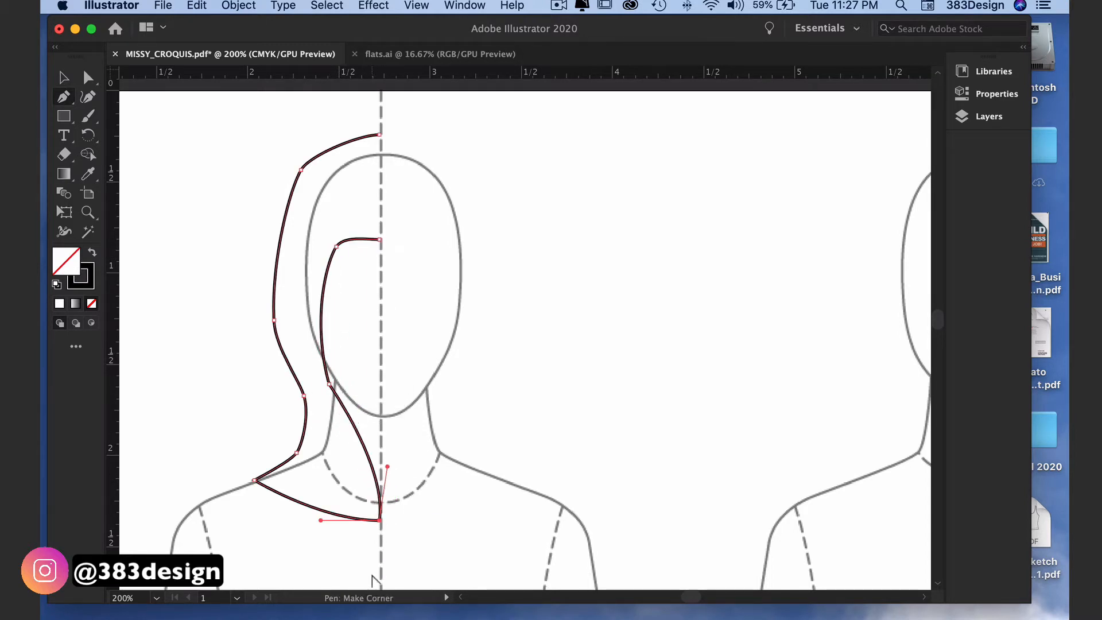
- Move the face opening's neck anchor down and convert it to a smooth point
drag(332, 390, 332, 427)
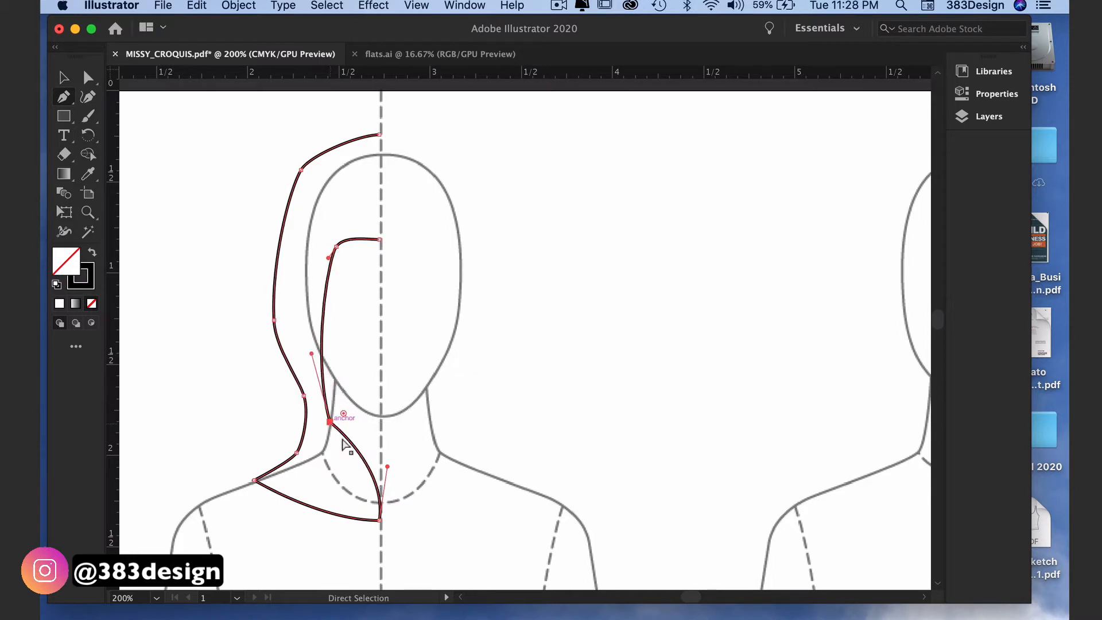
click(988, 93)
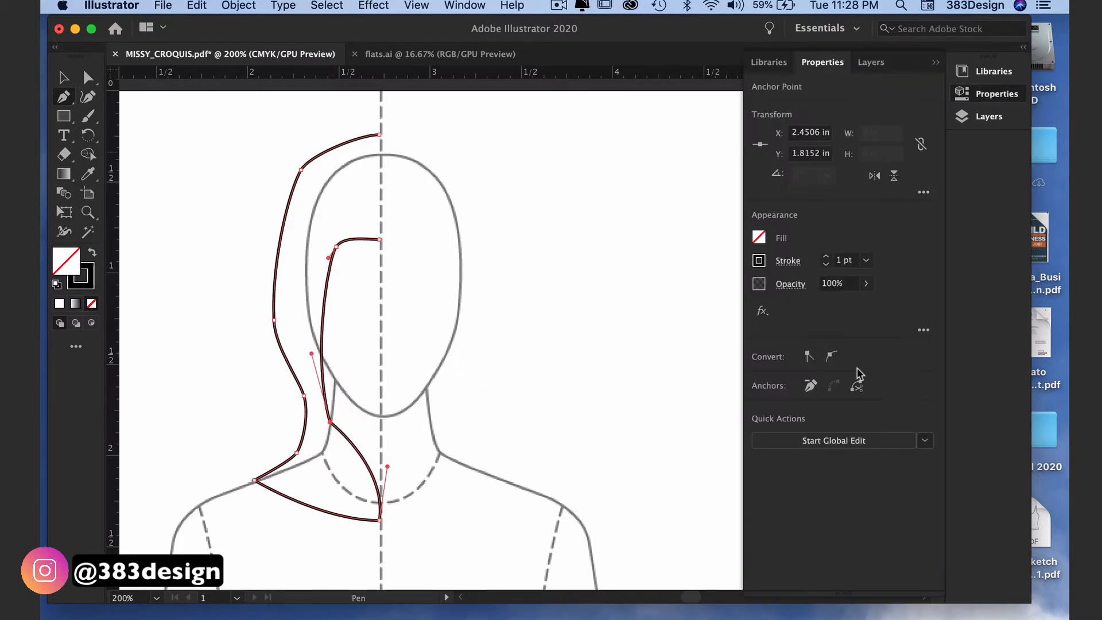
click(475, 450)
click(469, 398)
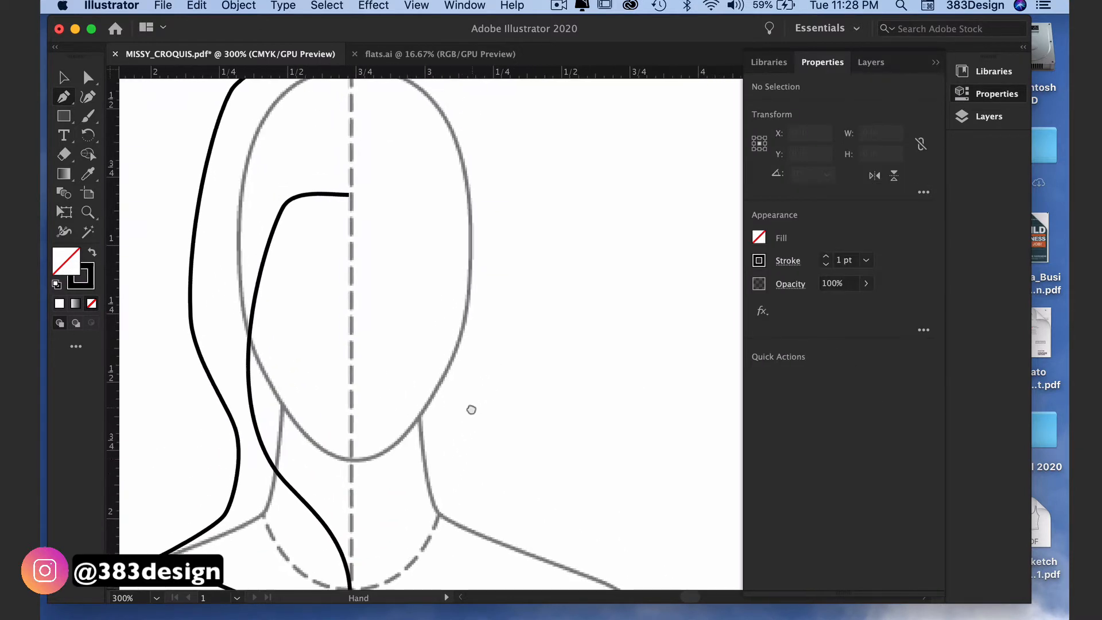
- Reshape the lower curve of the face opening so it runs straighter toward the hood's centre-front point
super+click(294, 503)
drag(294, 504, 299, 527)
super+click(344, 448)
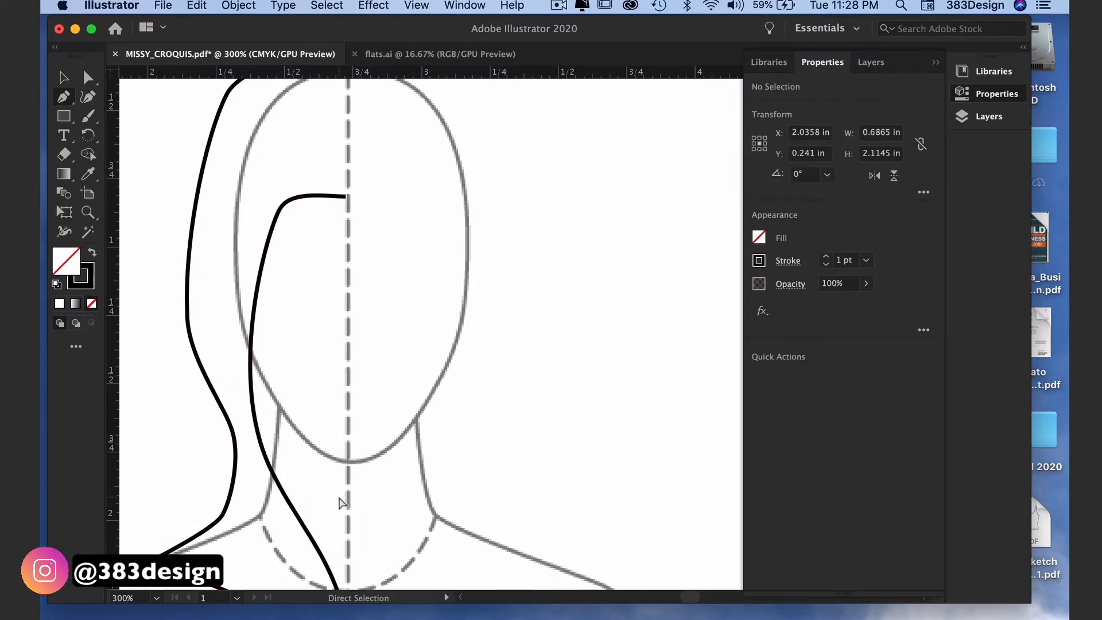
drag(344, 448, 290, 412)
- Lower the hood's crown point and upper side anchor slightly, and round out the crown curve near the centre line
alt+super+click(315, 308)
drag(468, 293, 299, 397)
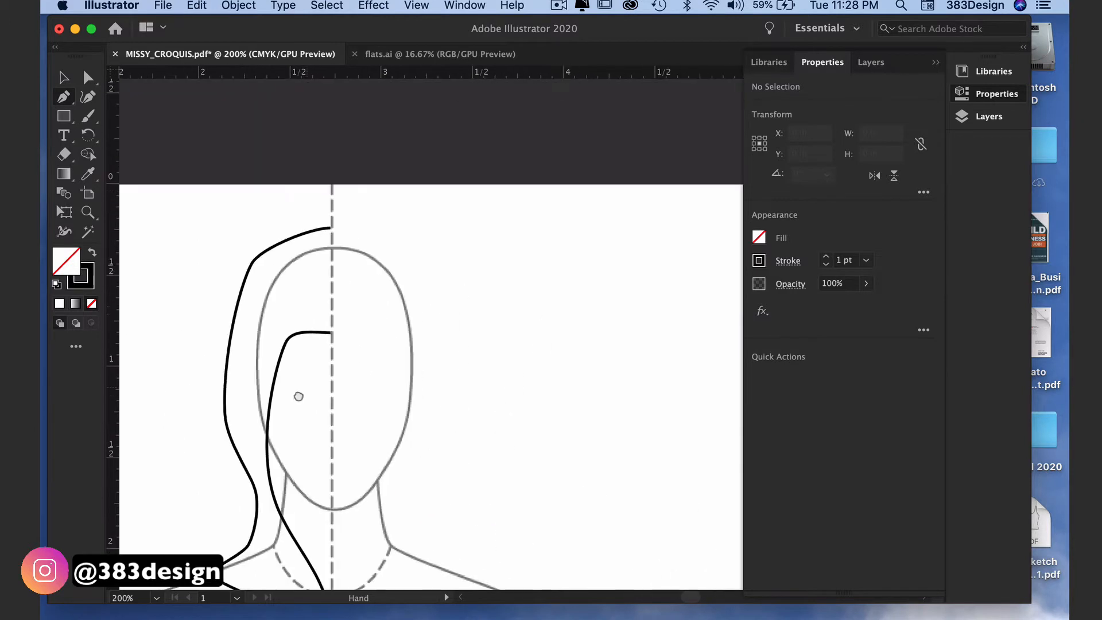
drag(401, 280, 402, 280)
key(Down)
key(Down)
key(Down)
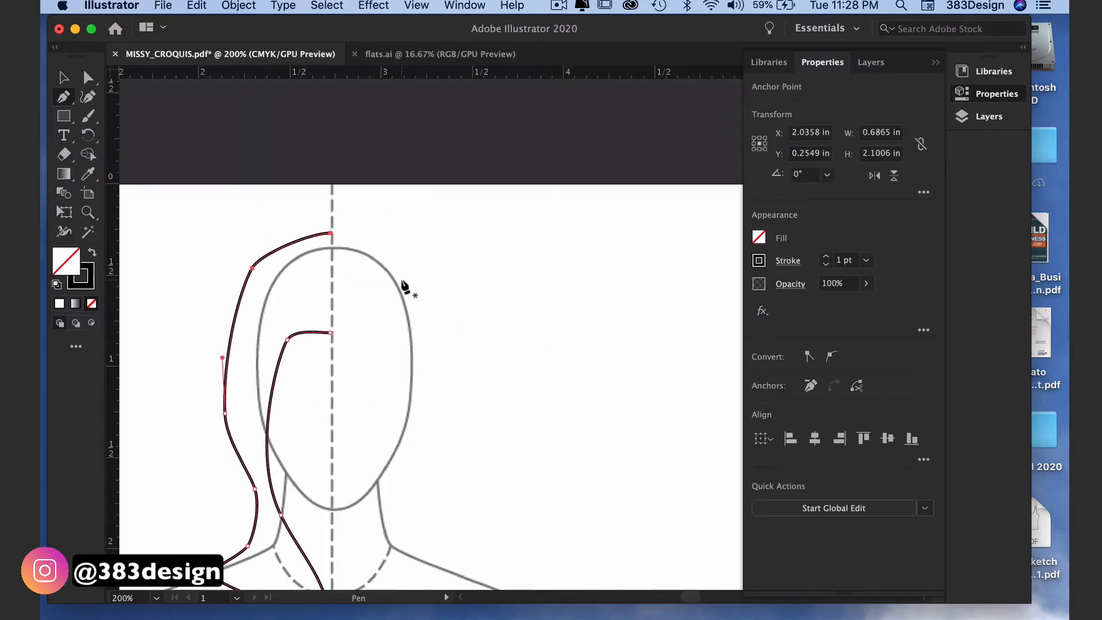
super+click(394, 285)
click(284, 248)
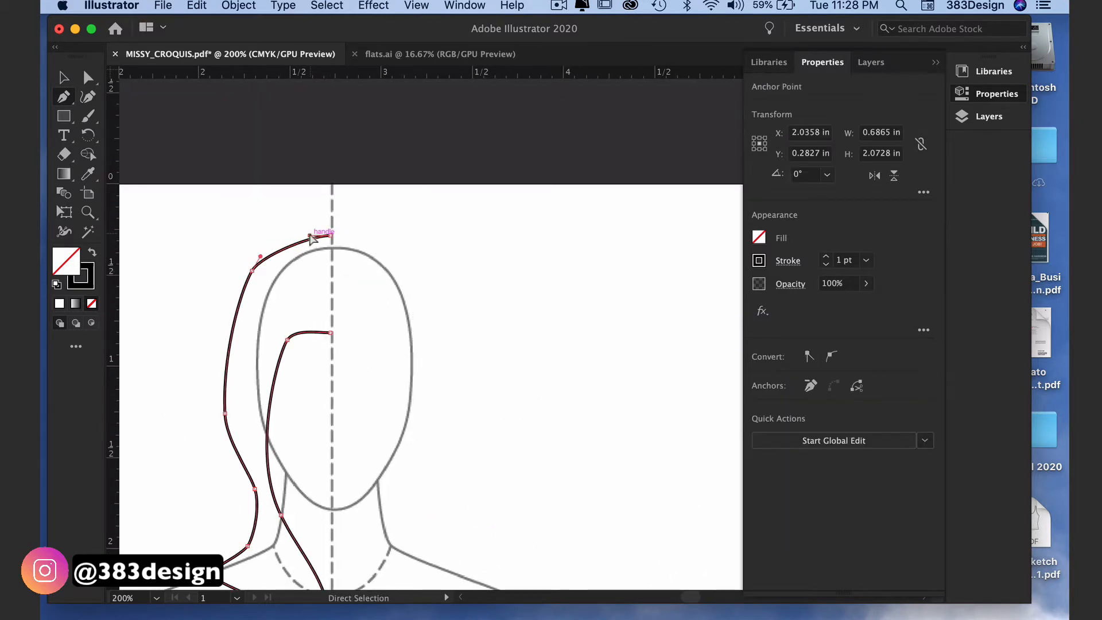
drag(310, 235, 279, 234)
super+click(325, 265)
- Try reflecting a vertical copy of the half hood across the centre line, and undo the reflection
drag(365, 381, 333, 212)
super+click(374, 347)
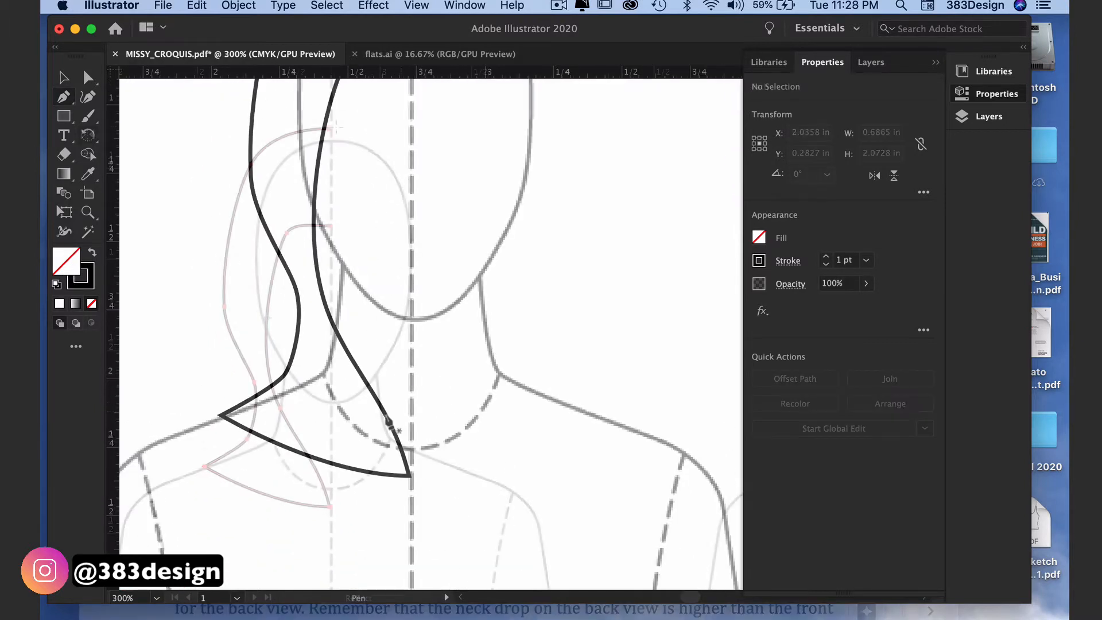
alt+click(331, 128)
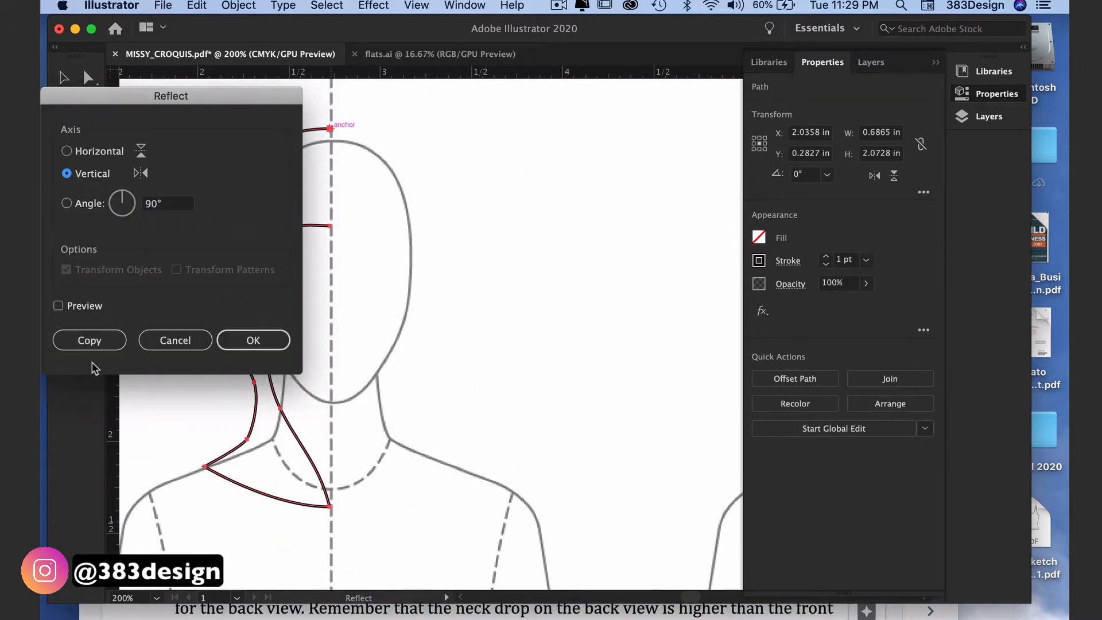
click(89, 340)
super+click(341, 549)
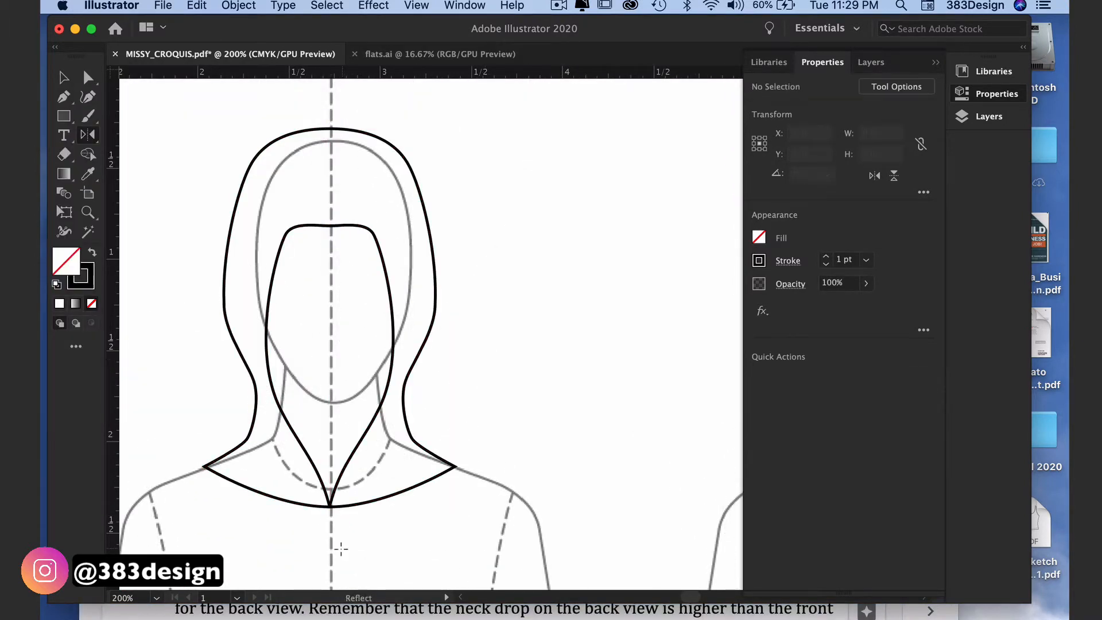
key(super+z)
- Lower the face opening's top centre anchor slightly, and paste a copy of the opening edge in front
click(88, 79)
click(201, 235)
super+click(344, 425)
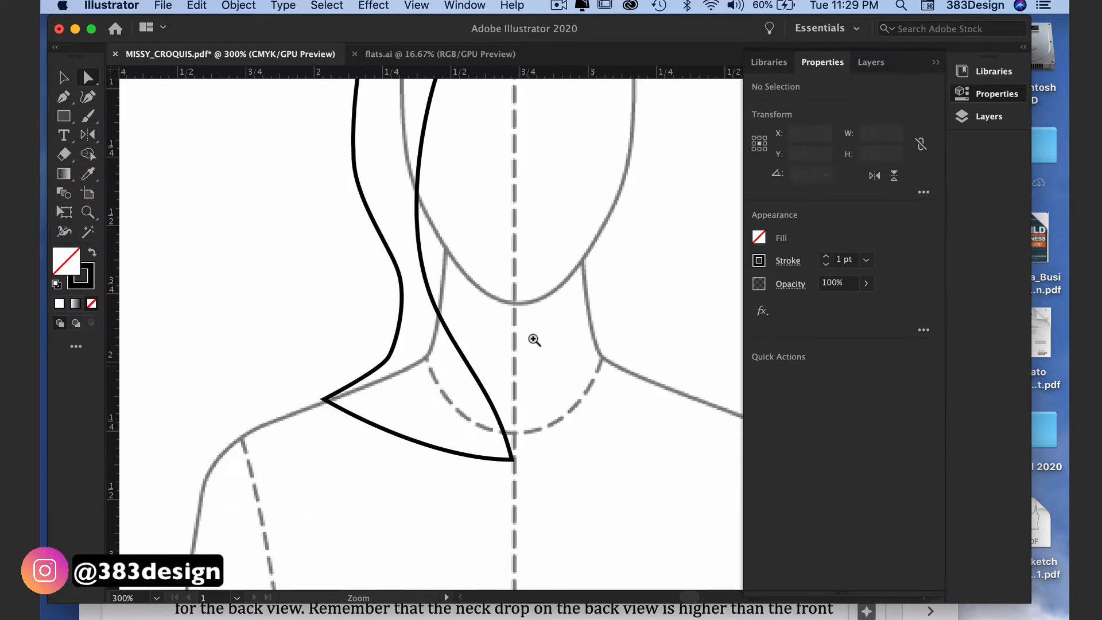
super+click(535, 338)
key(super+minus)
key(super+minus)
click(518, 265)
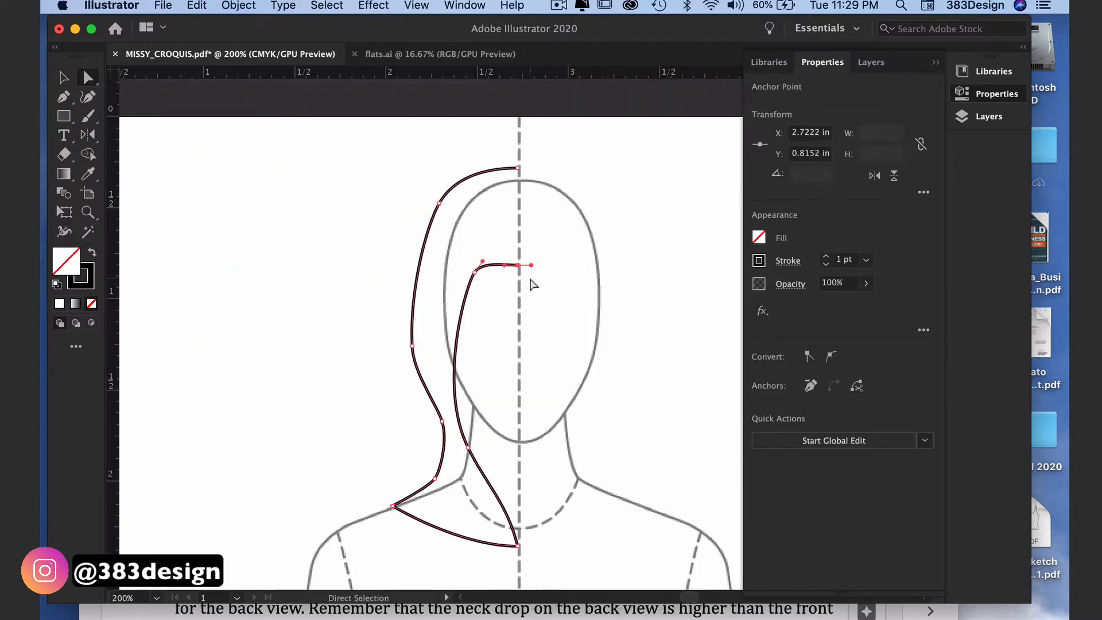
shift+click(468, 447)
key(super+c)
key(super+f)
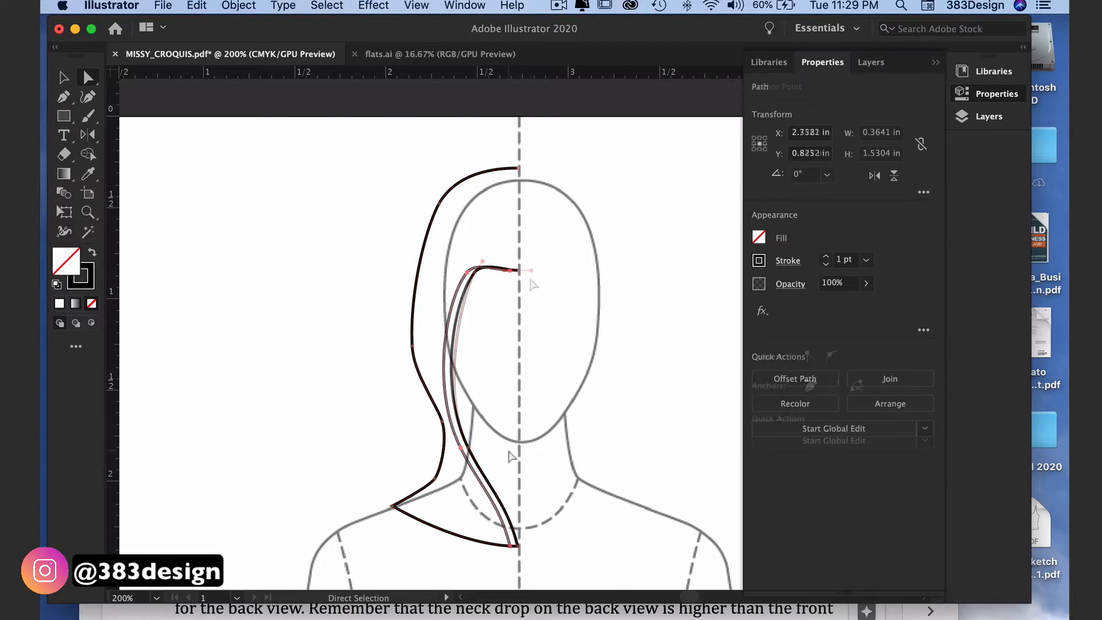
- Nudge the copied face opening edge outward to form a stitching line beside the original
key(Left)
key(Left)
key(Left)
key(Left)
click(573, 365)
click(464, 272)
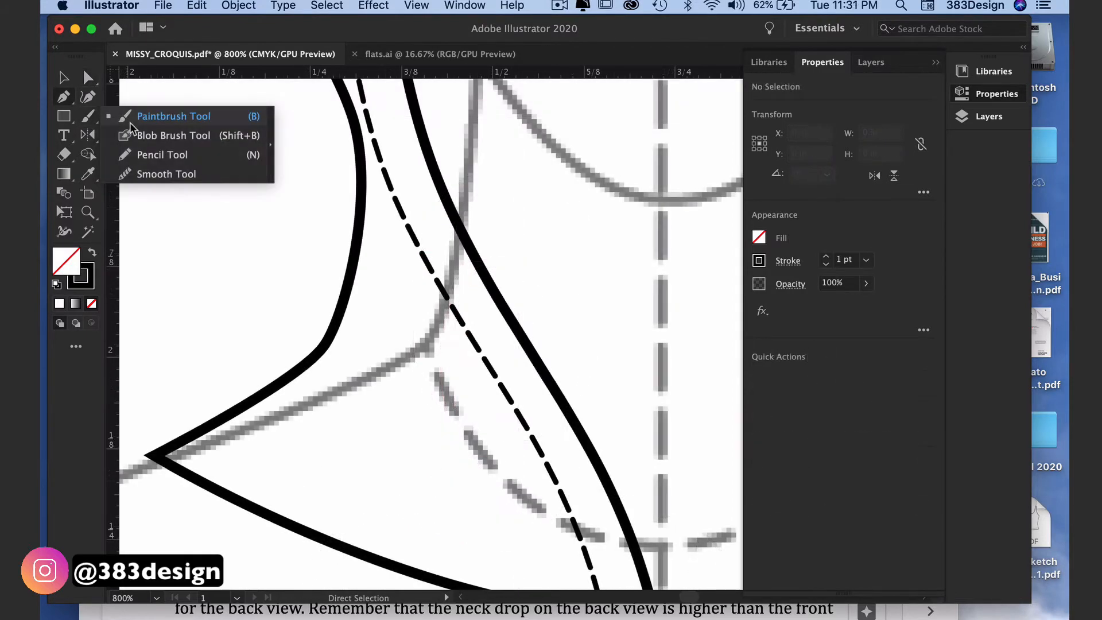
- Sketch small fold marks at the hood's neck curve with the Pencil tool, undoing the stroke that does not fit
click(144, 155)
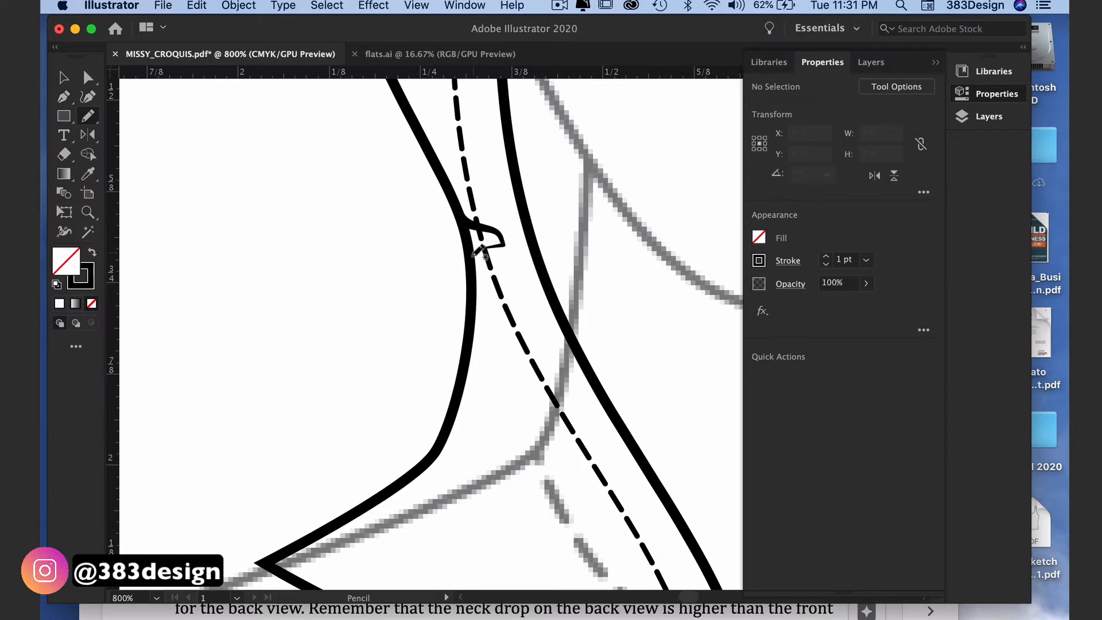
key(super+z)
click(452, 441)
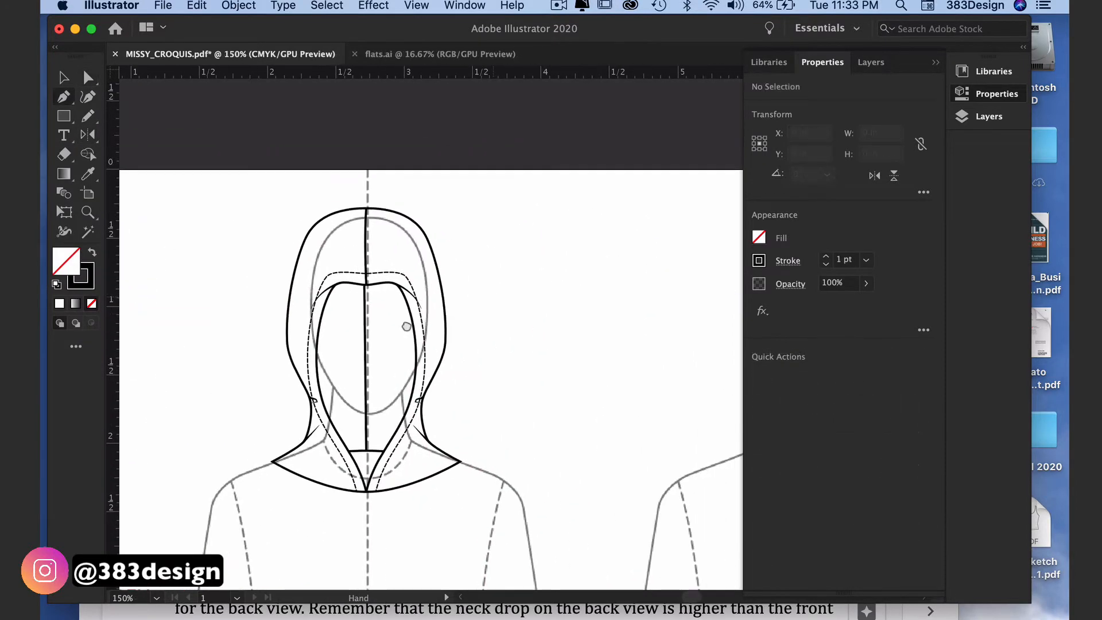
- Reduce the stroke weight of the centre seam between the hood's crown and the face opening
super+click(295, 276)
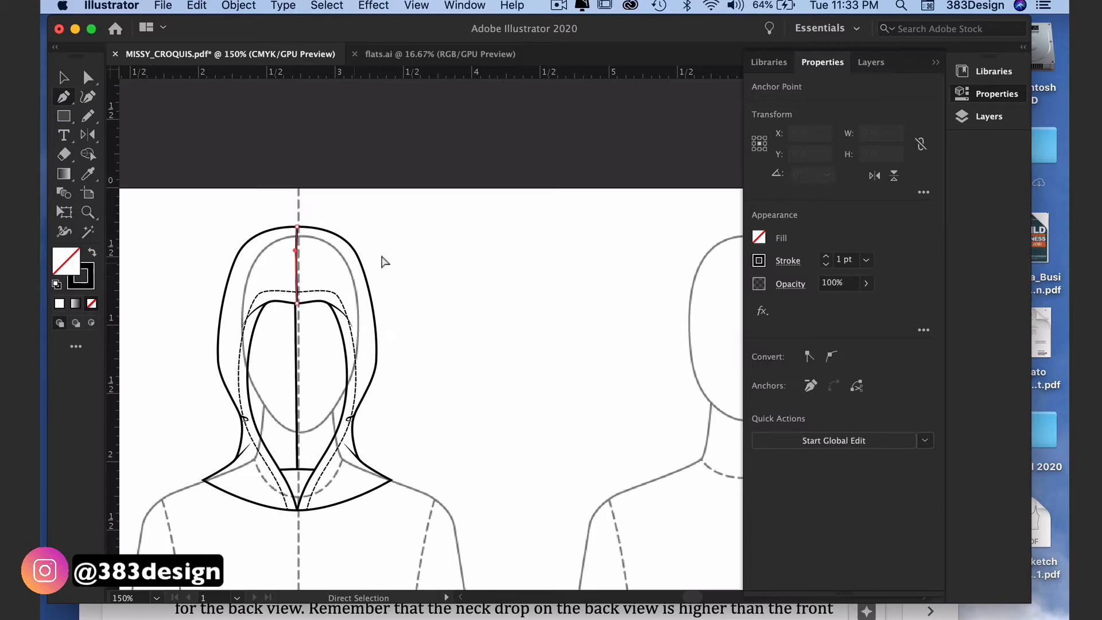
click(866, 260)
click(890, 301)
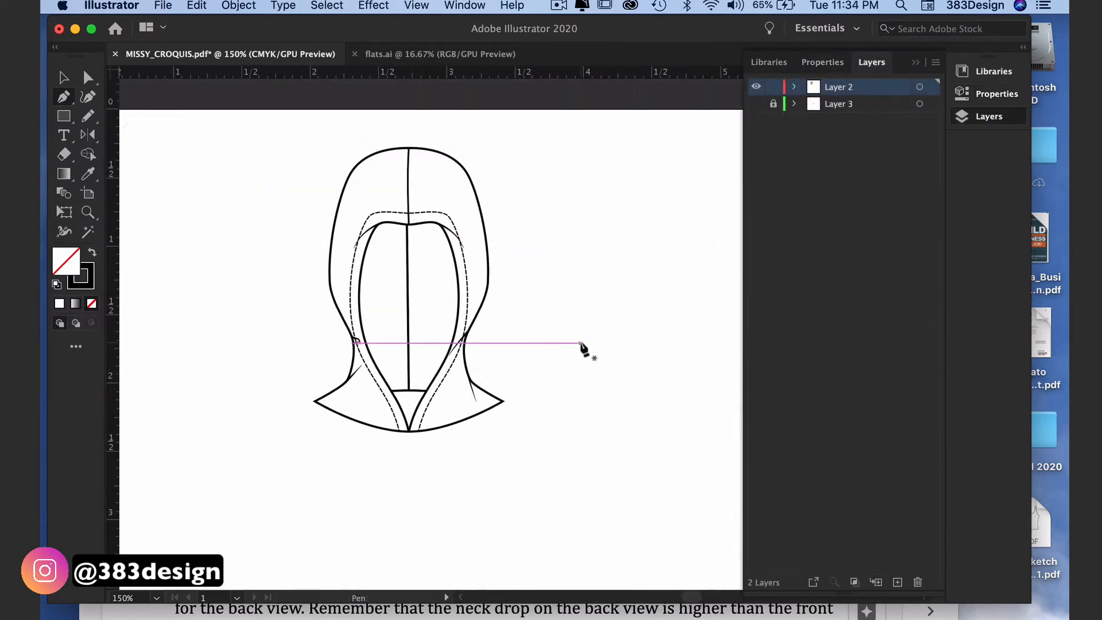
- Show Layer 3 and place a copy of the complete front hood over the head of the back-view croquis
alt+super+click(618, 323)
alt+super+click(618, 323)
drag(604, 333, 425, 383)
super+click(494, 369)
alt+super+click(546, 354)
drag(249, 300, 325, 393)
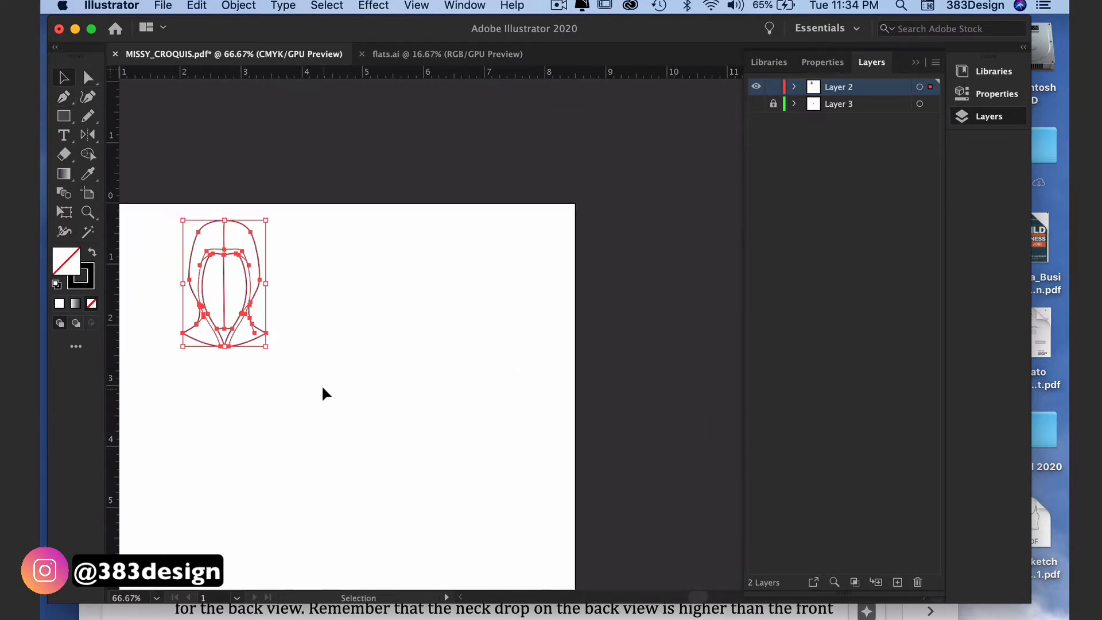
click(756, 104)
drag(256, 257, 458, 260)
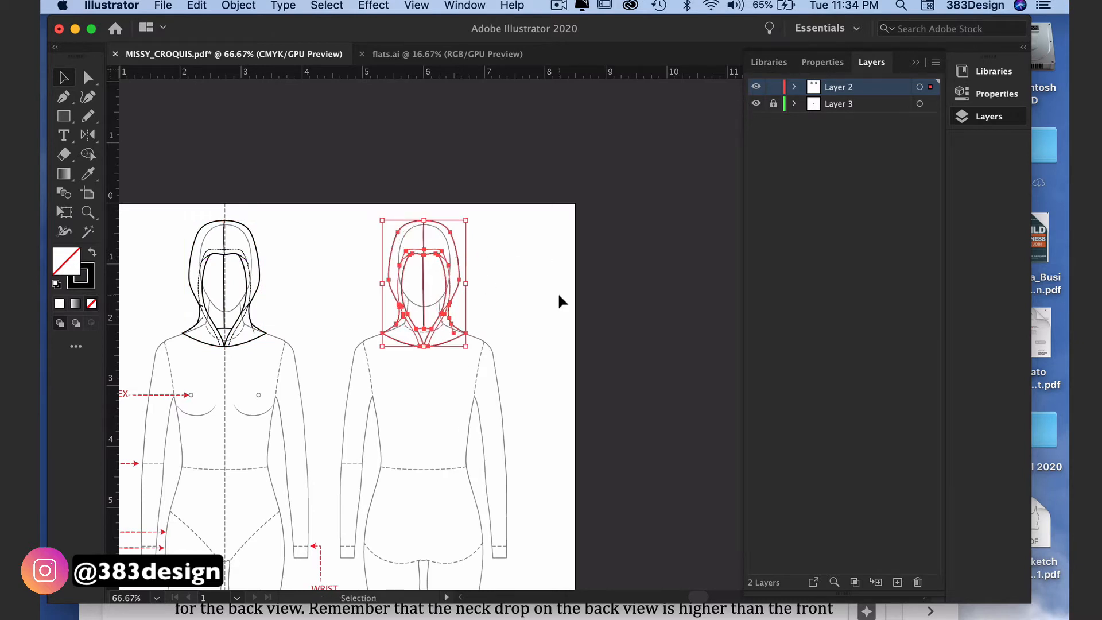
click(558, 294)
- Delete the face opening, stitching, centre seam and fold lines from the back-view hood copy
super+click(495, 288)
super+click(497, 289)
super+click(475, 378)
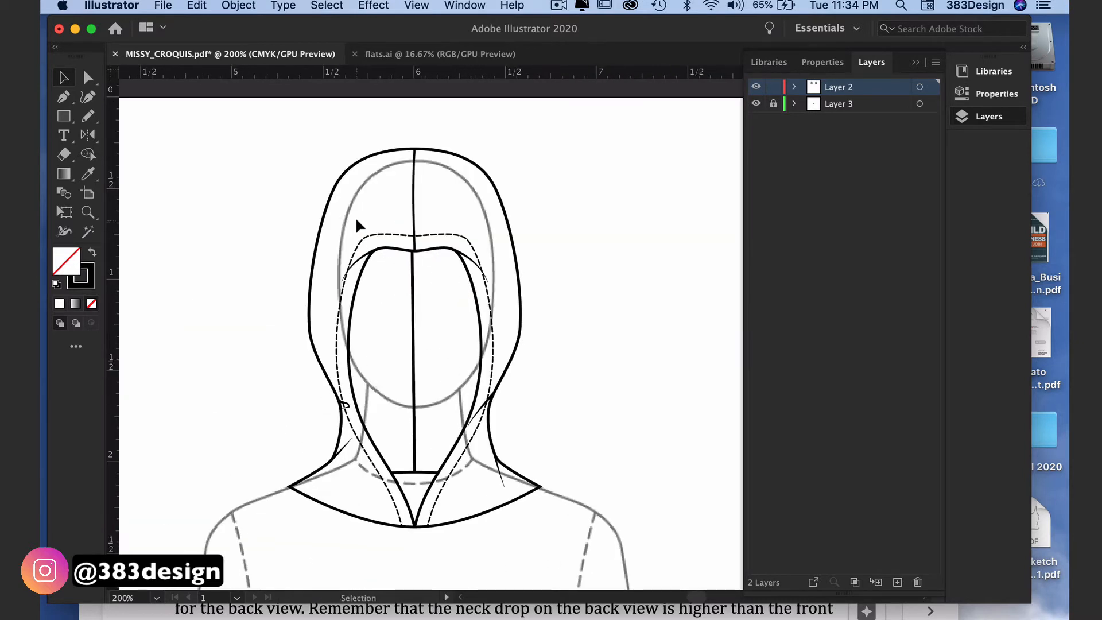
click(407, 296)
click(439, 270)
click(471, 240)
click(465, 253)
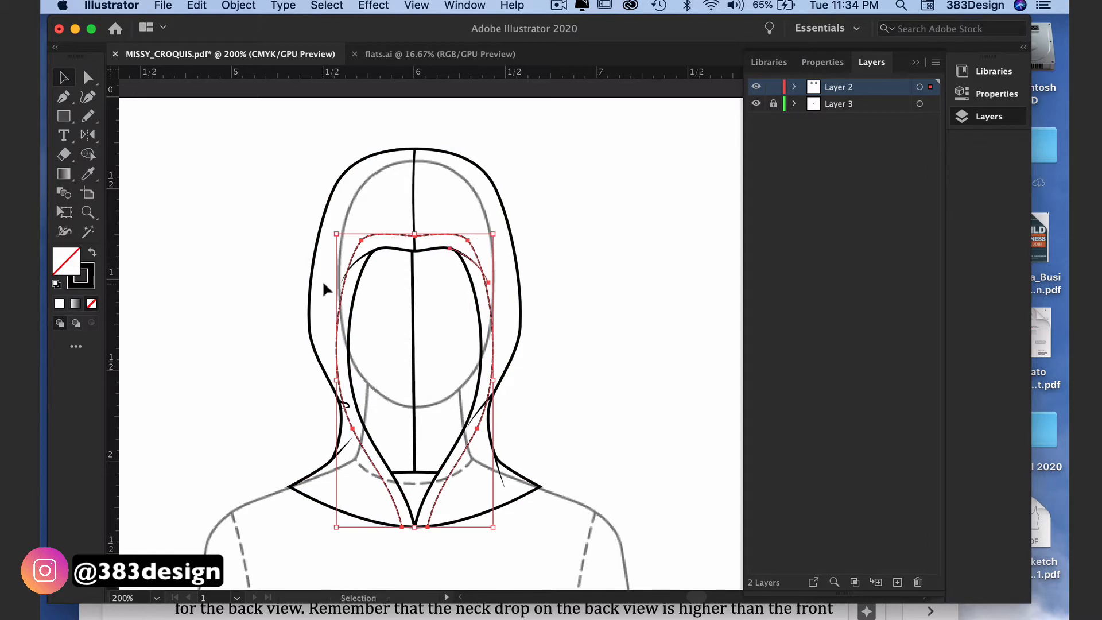
click(357, 267)
key(Delete)
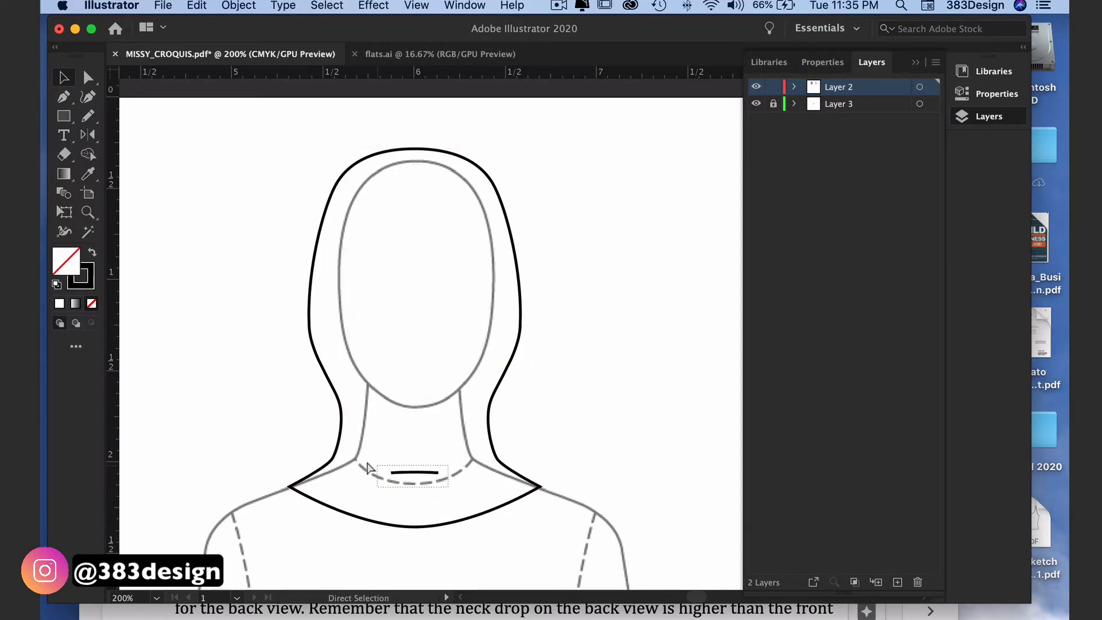
- Delete the short neck line from the back-view hood and raise the centre point of the hood's lower edge
key(a)
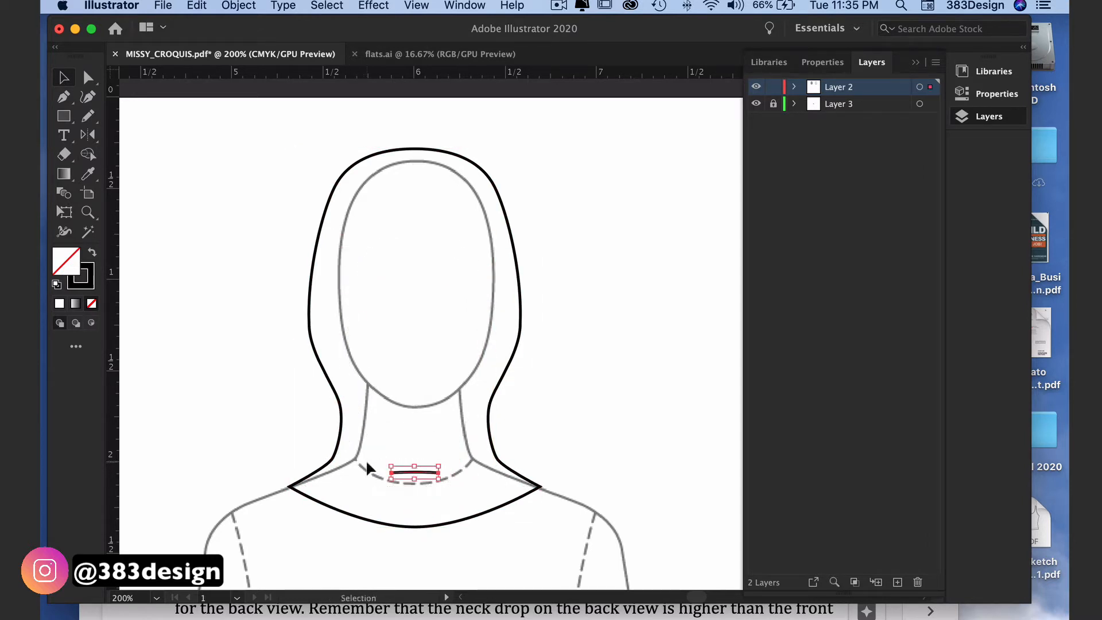
drag(374, 493, 455, 573)
key(Up)
key(Up)
key(Up)
key(Up)
key(Up)
key(Up)
key(Up)
key(Up)
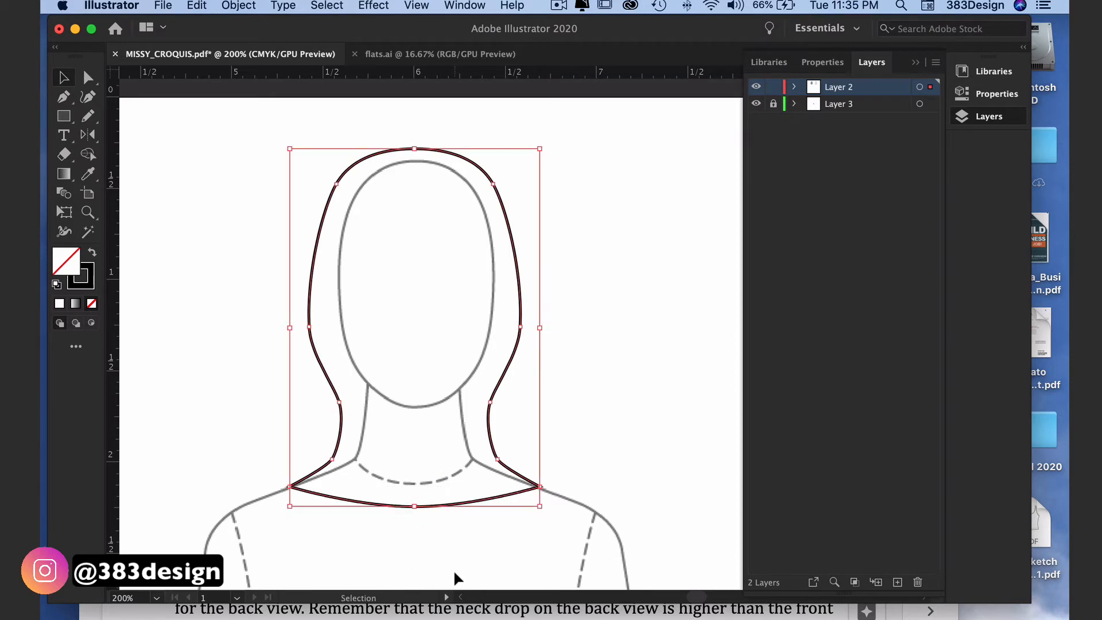
- Adjust the curve of the back-view hood's lower edge and draw a centre back seam from the crown down to that edge
click(332, 501)
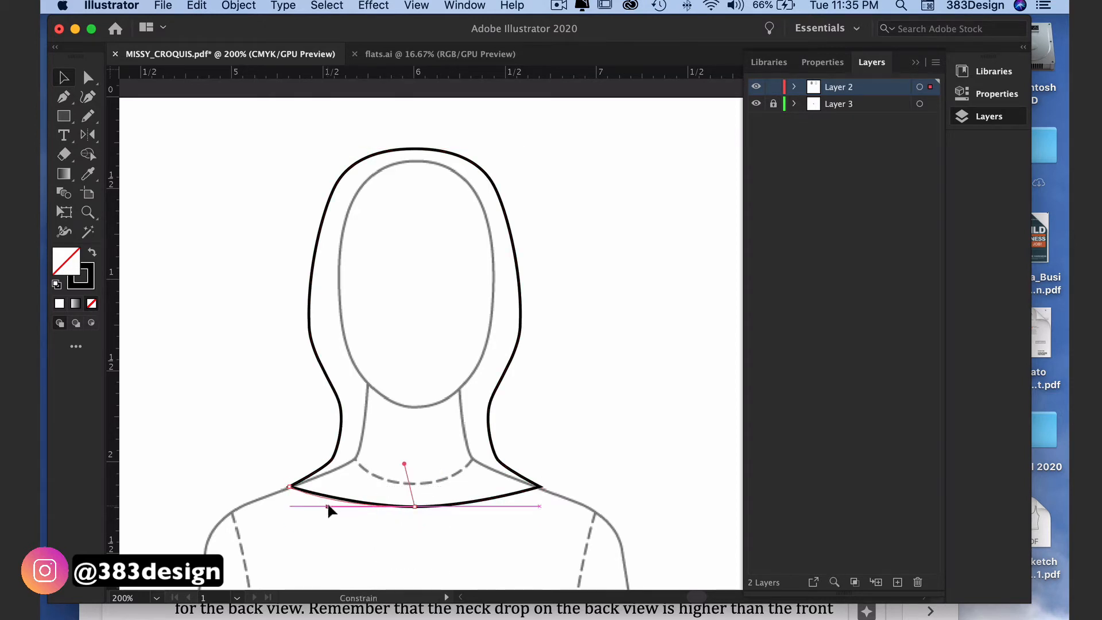
click(565, 396)
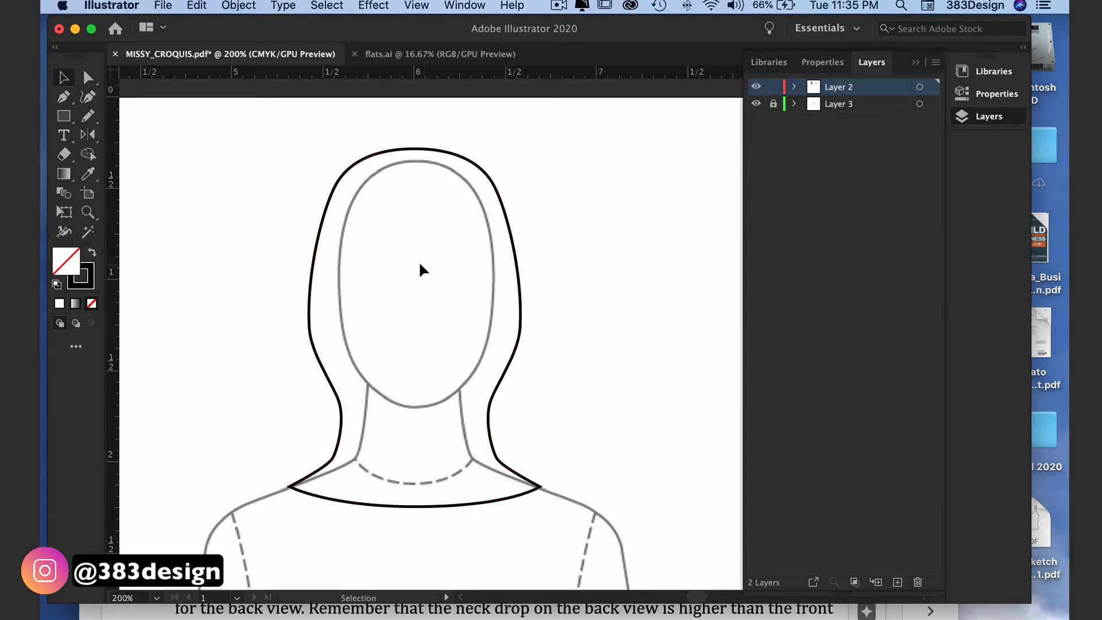
click(63, 98)
click(415, 149)
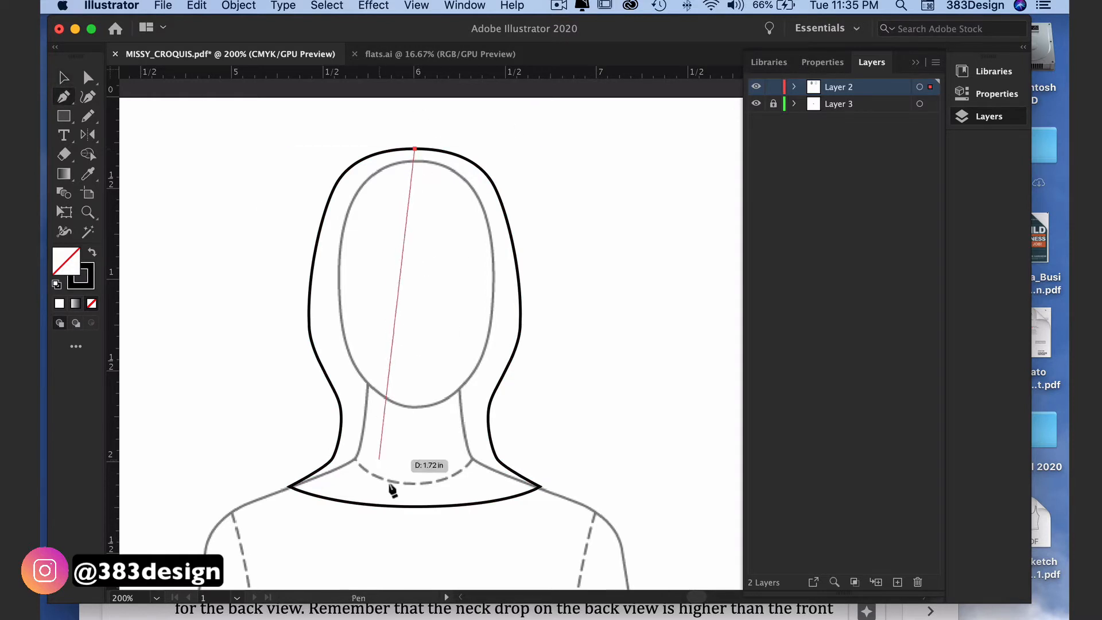
drag(420, 506, 421, 540)
- Draw tapered fold lines running inward from both side edges at the neck of the back-view hood
drag(485, 287, 458, 617)
drag(381, 241, 368, 333)
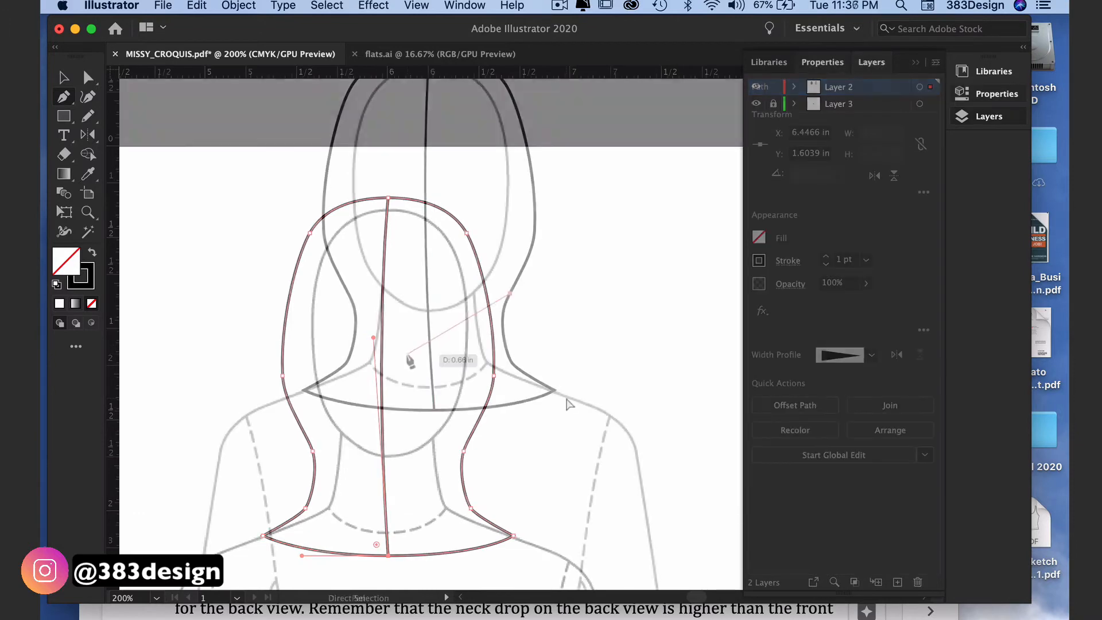
drag(409, 345, 351, 355)
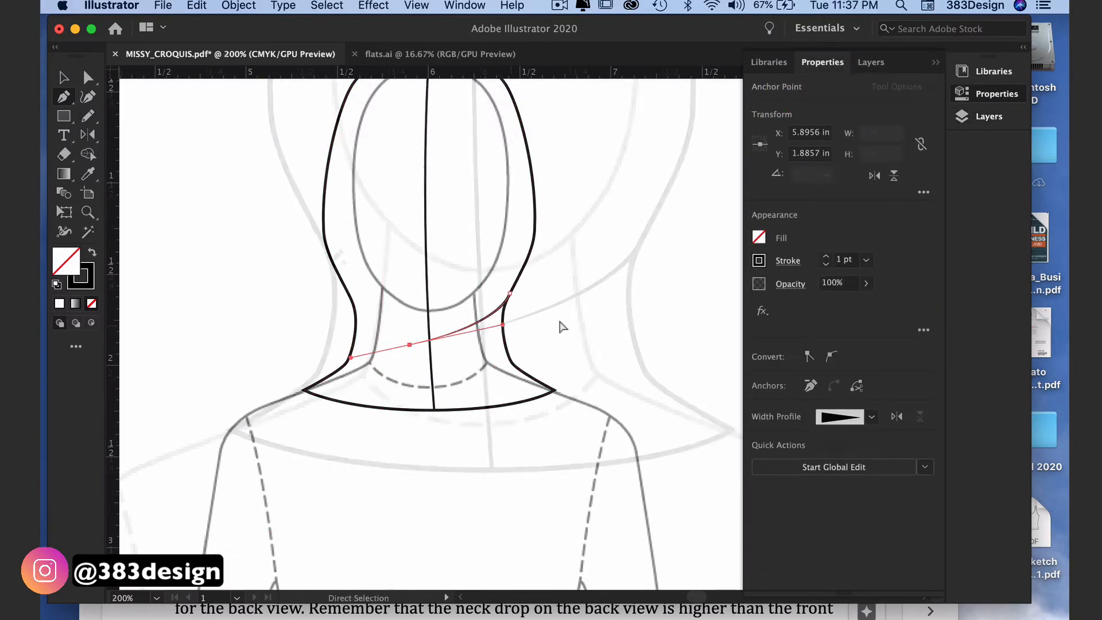
drag(328, 261, 479, 269)
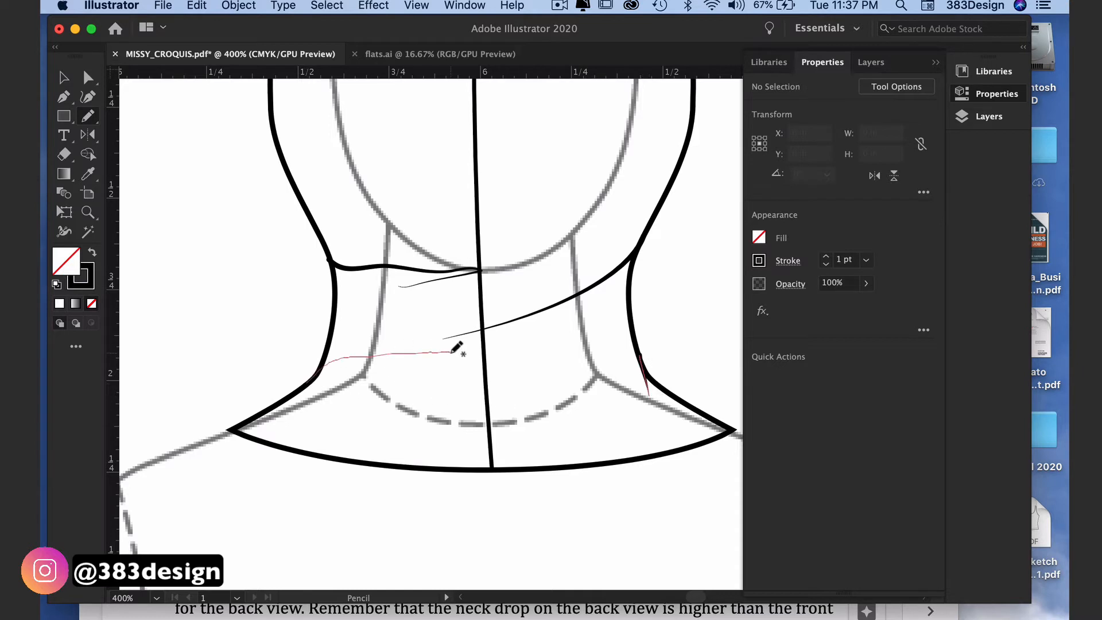
- Set the stroke weight of the back-view hood's centre seam to 0.5 pt
super+click(487, 374)
click(866, 260)
click(874, 278)
super+click(686, 275)
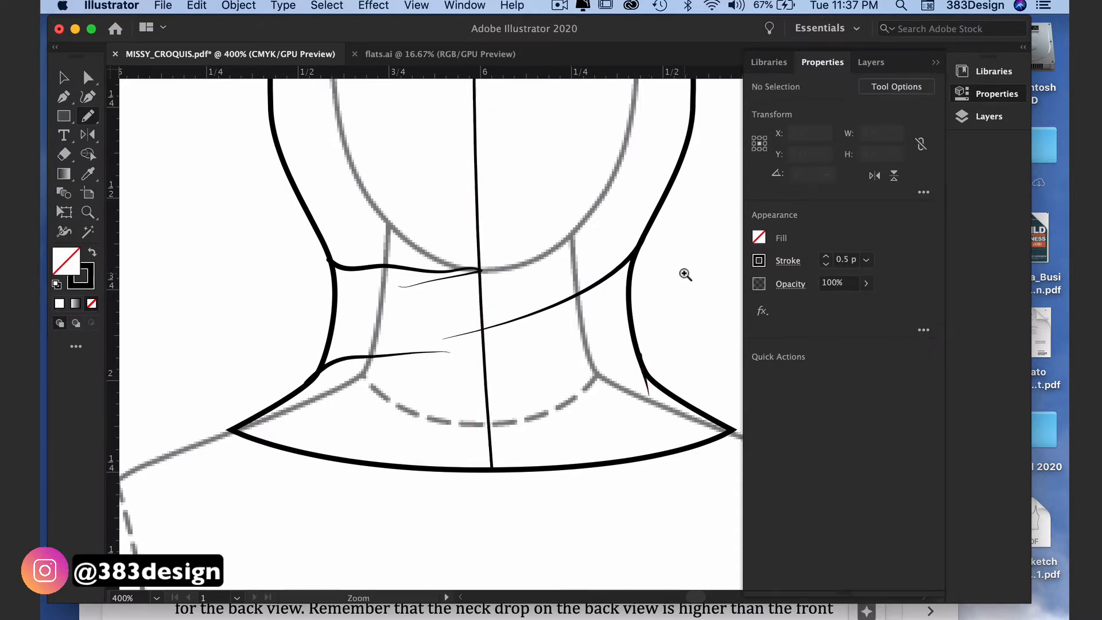
key(super+minus)
key(super+minus)
key(super+minus)
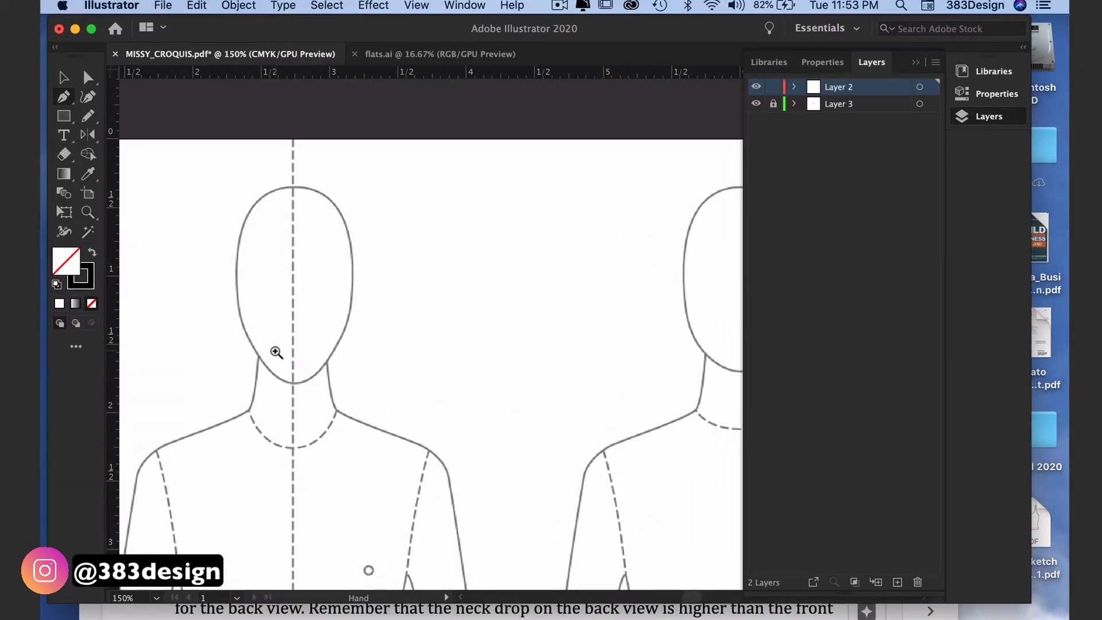
- Draw the curved neck edge and outer side of a lowered hood on the front croquis's left-hand shoulder, then shift its top corner outward
super+click(276, 352)
drag(521, 438, 333, 377)
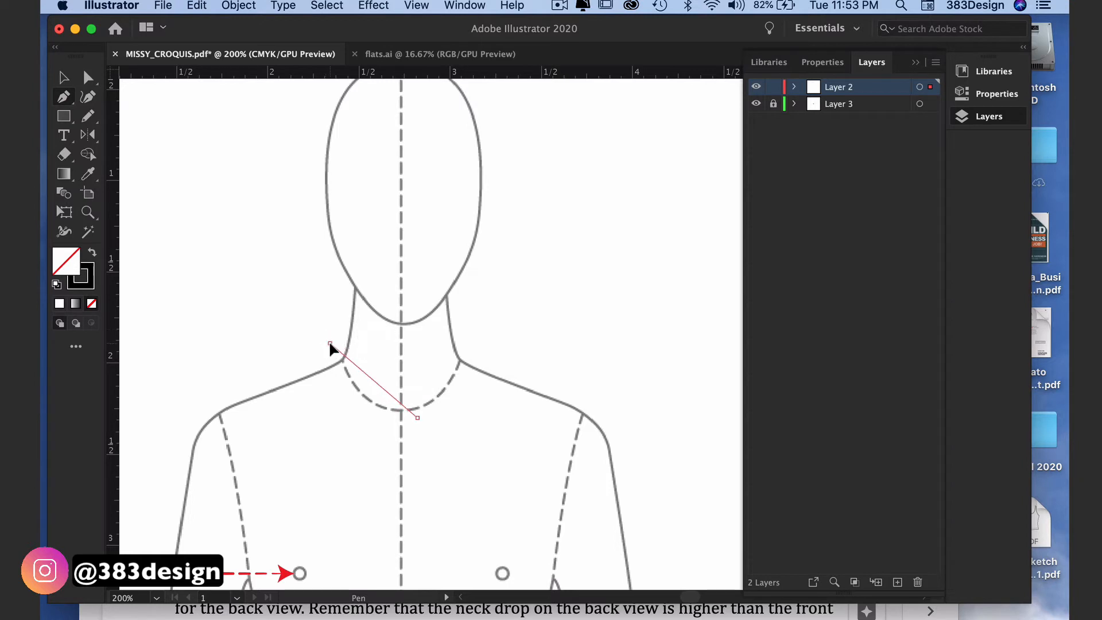
drag(297, 302, 296, 297)
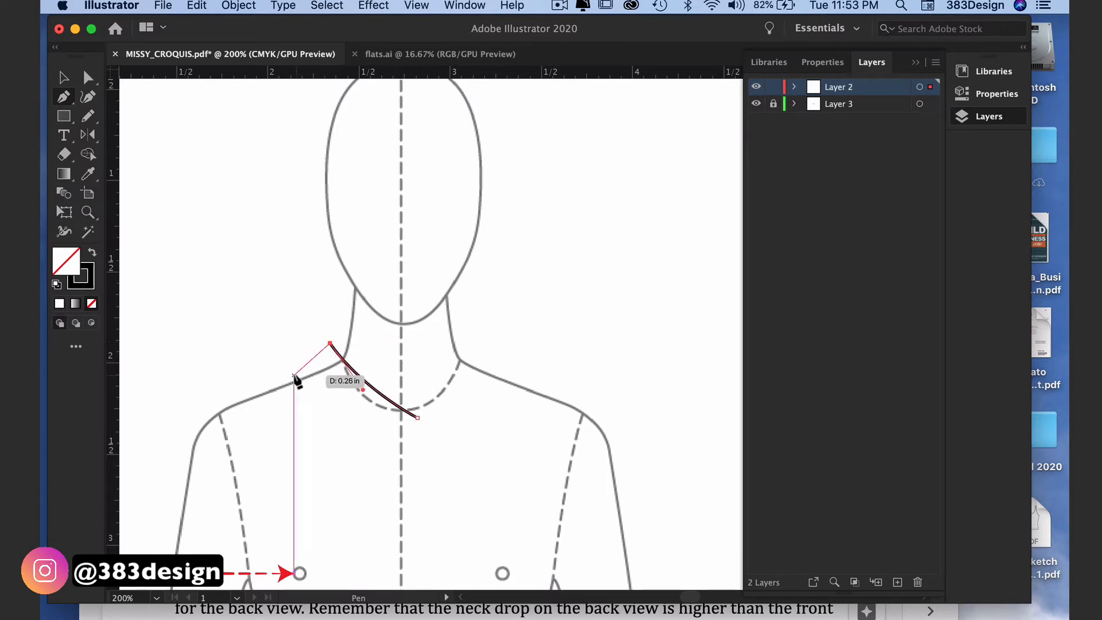
click(289, 381)
drag(285, 384, 279, 393)
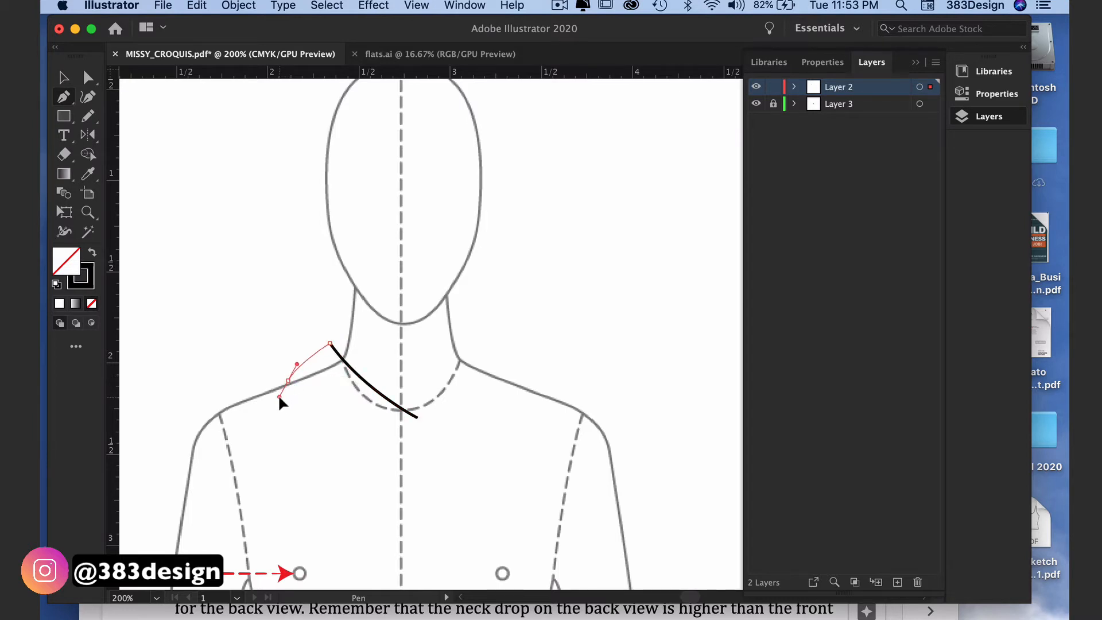
super+click(295, 315)
drag(330, 343, 318, 333)
- Close the lowered hood shape with a curved lower edge from the shoulder point to just past the centre front
click(287, 381)
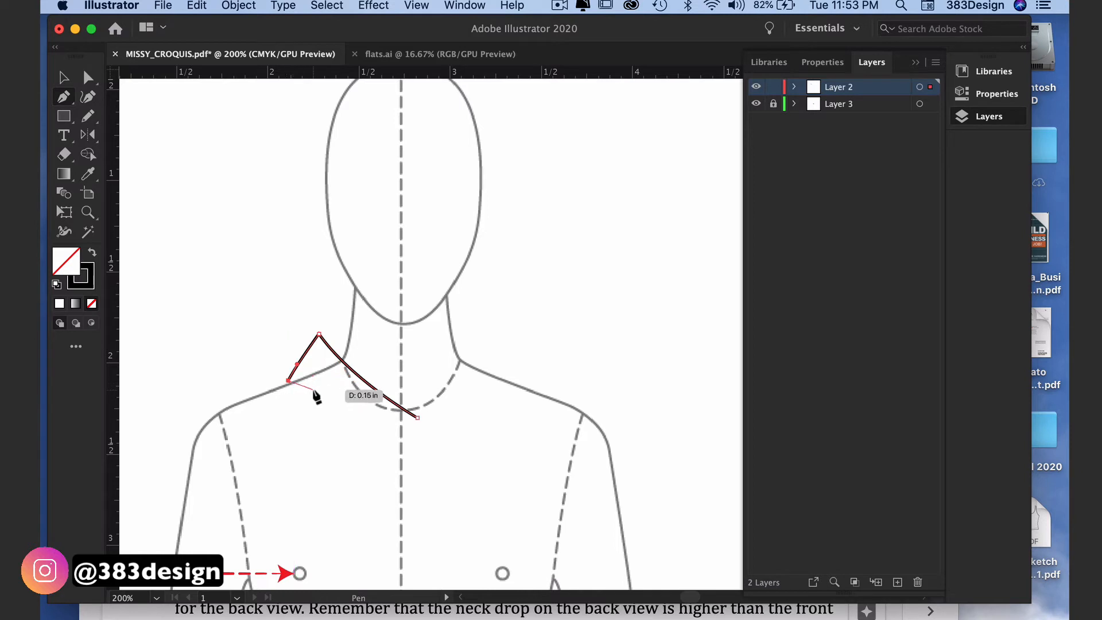
drag(321, 390, 324, 394)
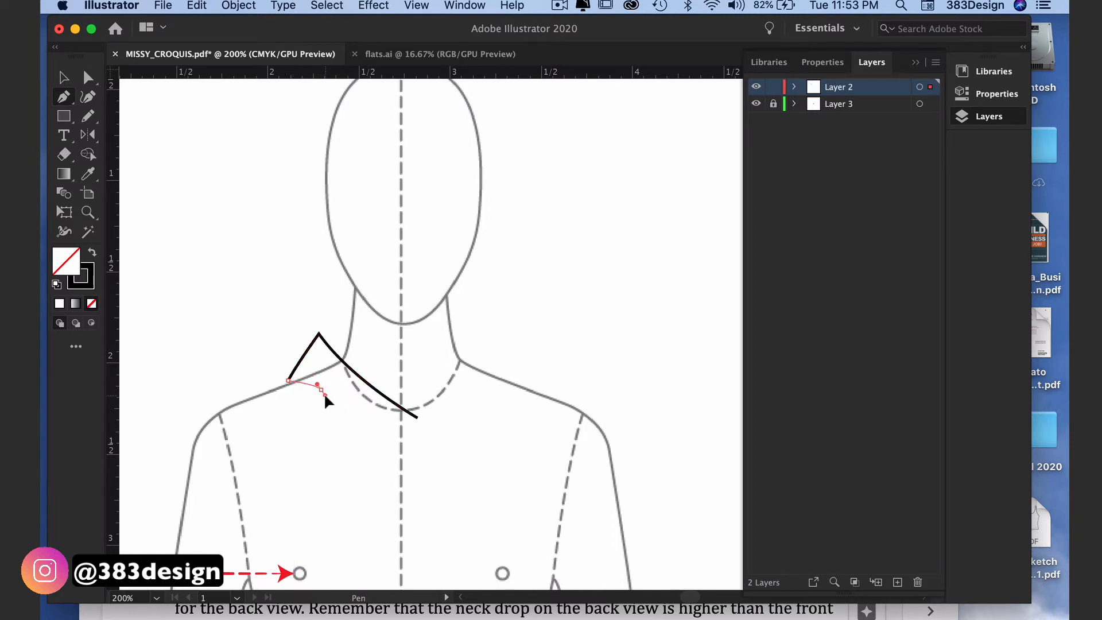
drag(416, 419, 445, 414)
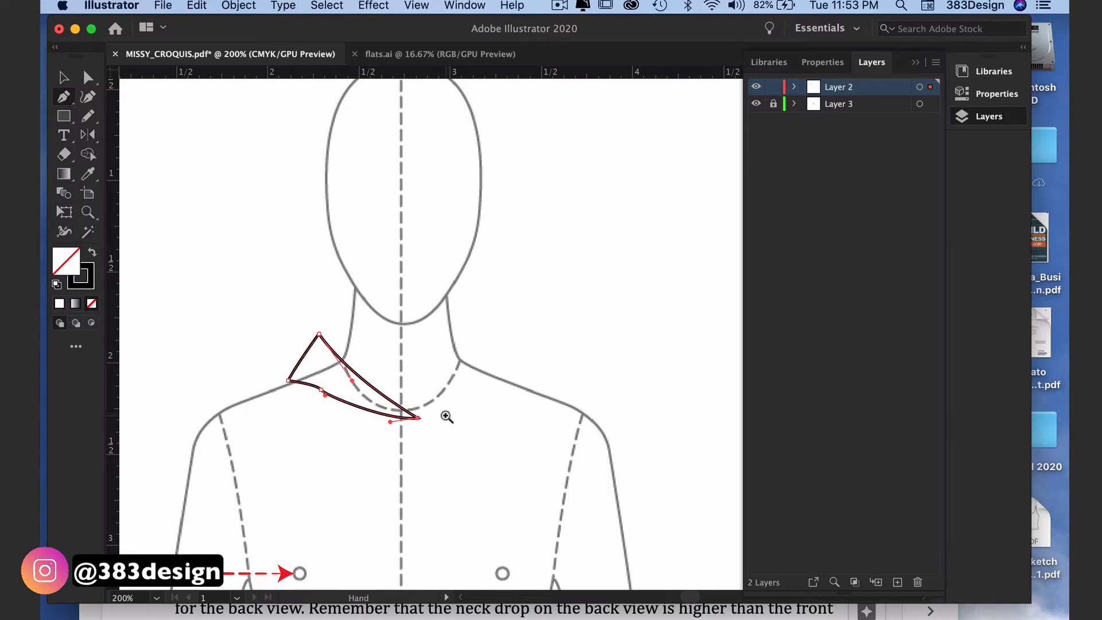
- Add an anchor point on the lower edge near the centre front and flatten the curve toward the tip
key(super+equal)
key(super+equal)
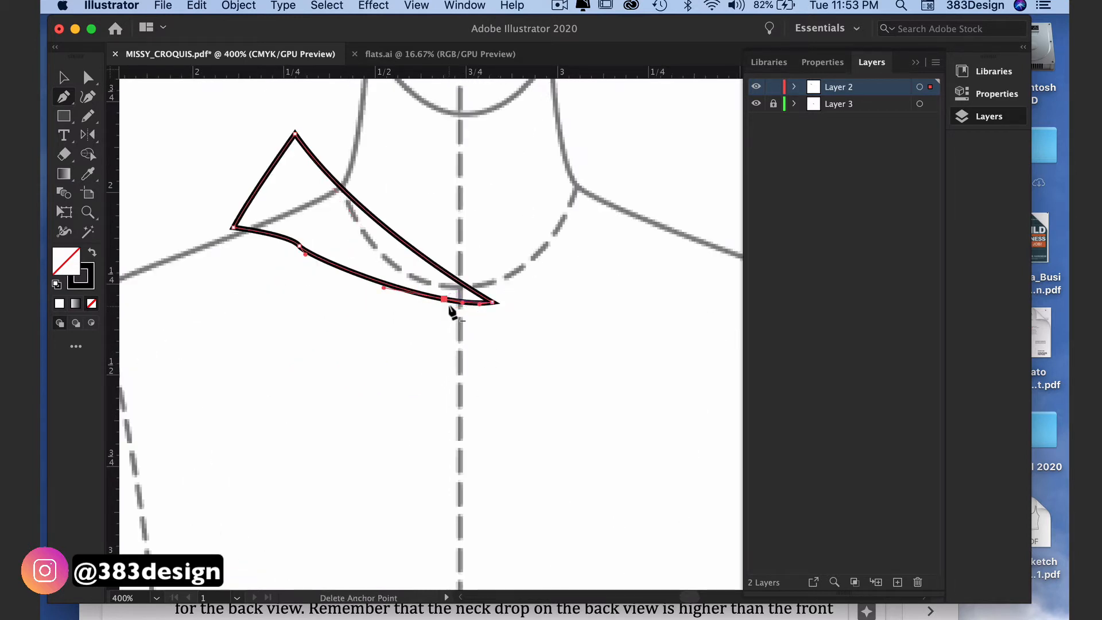
key(super+equal)
key(super+equal)
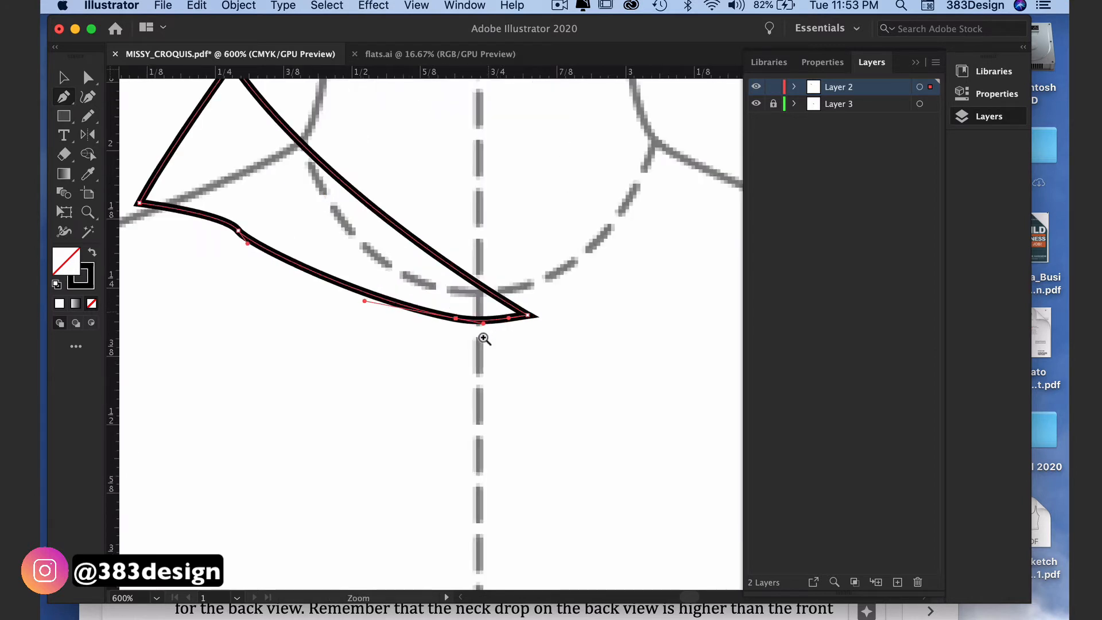
drag(486, 289, 482, 284)
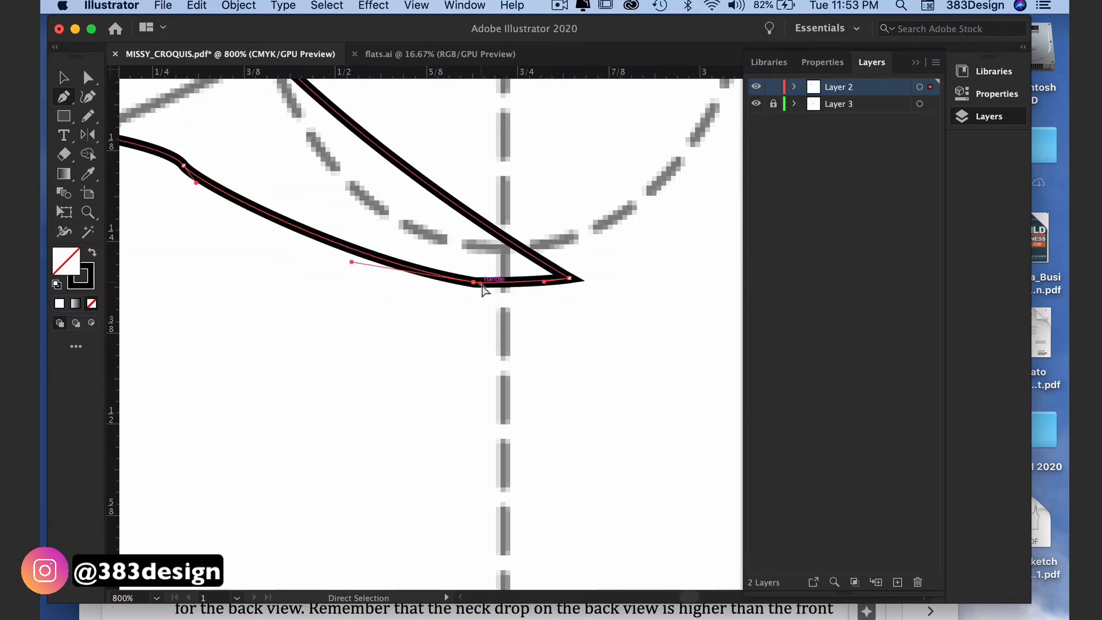
key(super+shift+a)
- Reshape the hood's outer side into a wavy edge with an added anchor point, and move the lower edge's bend toward the shoulder corner
alt+super+click(375, 248)
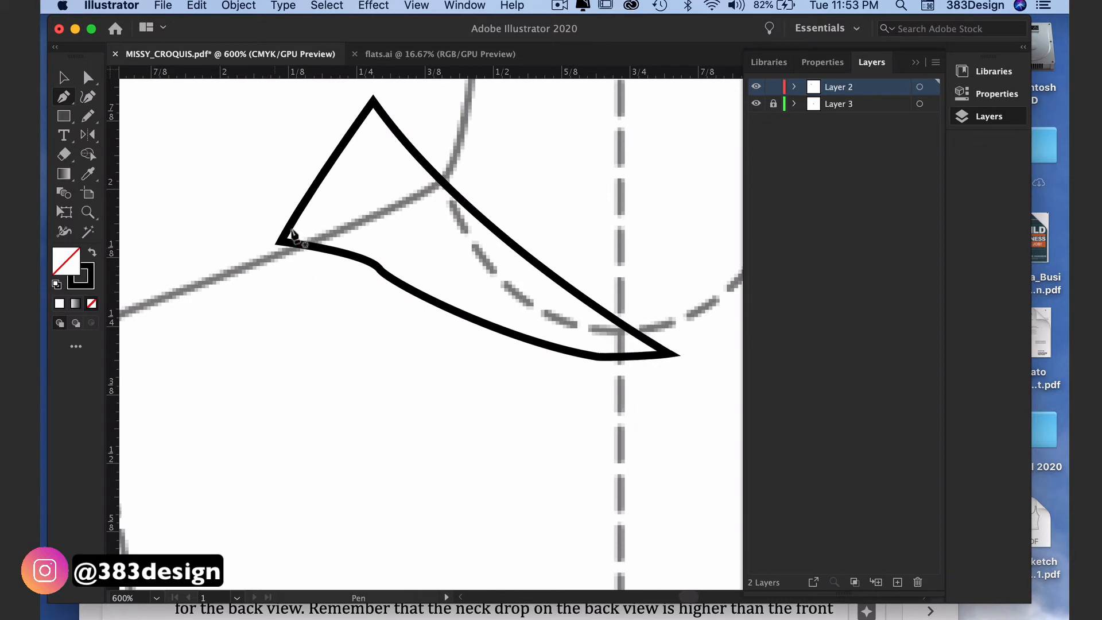
drag(281, 242, 274, 248)
drag(303, 195, 330, 172)
drag(281, 224, 281, 199)
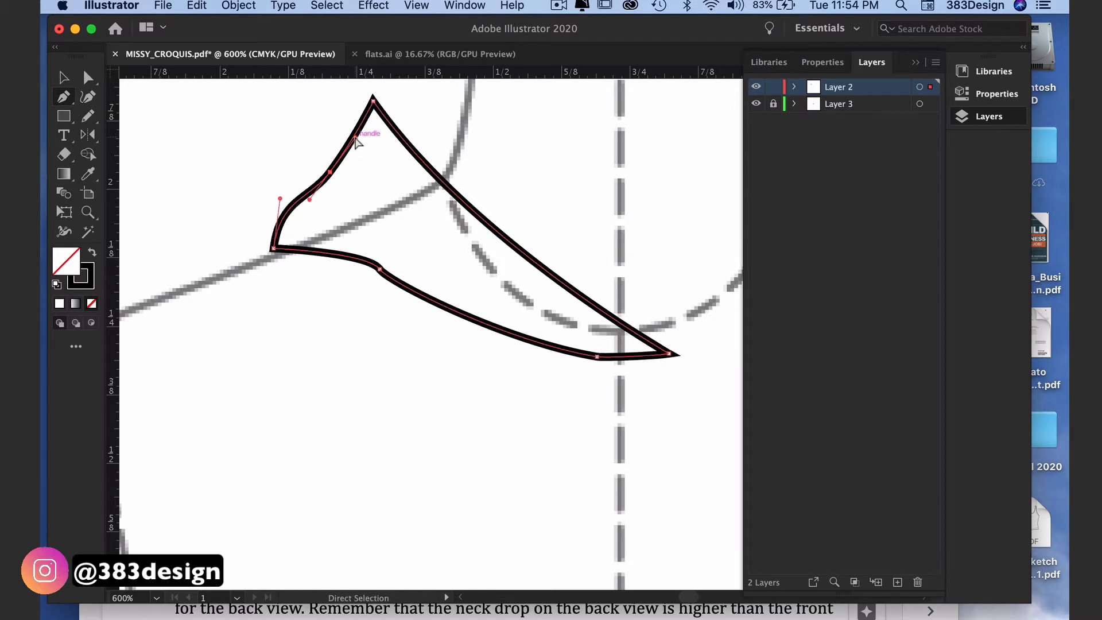
drag(331, 172, 327, 159)
drag(345, 118, 339, 108)
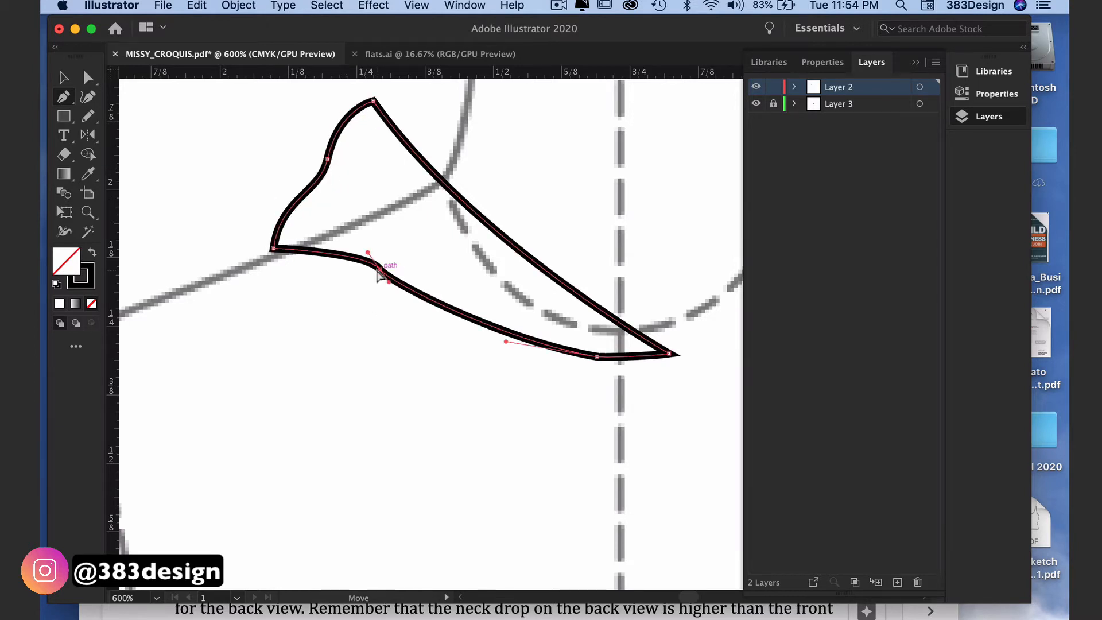
drag(380, 268, 302, 236)
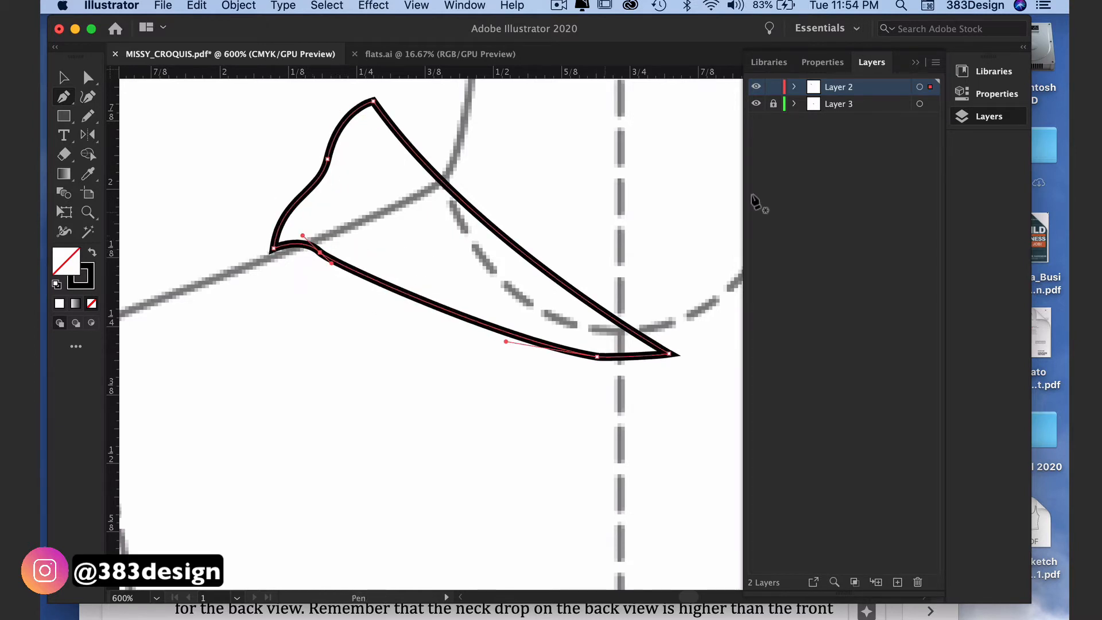
- Give the lowered hood's outline round stroke corners and move its outer shoulder corner slightly down
click(812, 68)
click(787, 261)
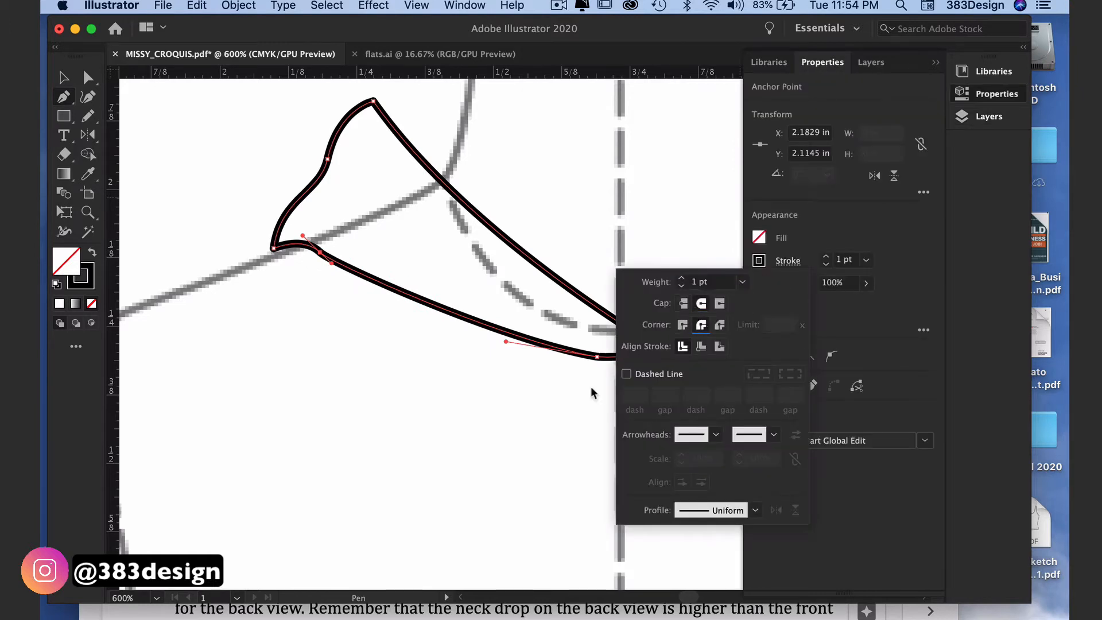
key(Escape)
click(433, 411)
click(273, 249)
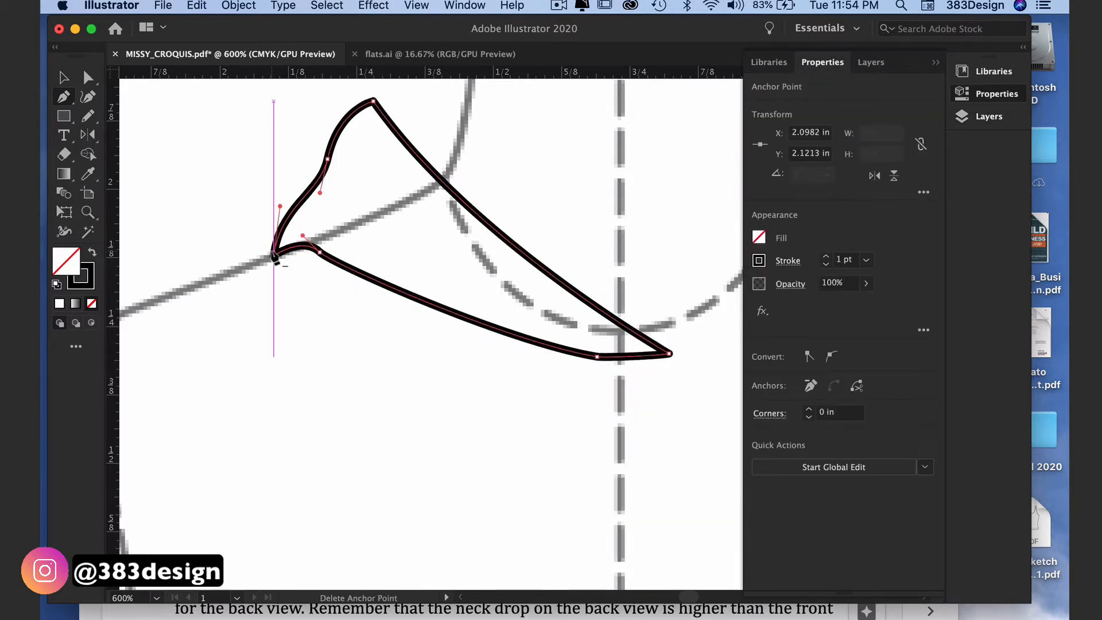
- Select the anchor points on the hood's outer side and nudge them outward, away from the neck
click(299, 376)
drag(299, 377, 308, 399)
drag(214, 168, 355, 110)
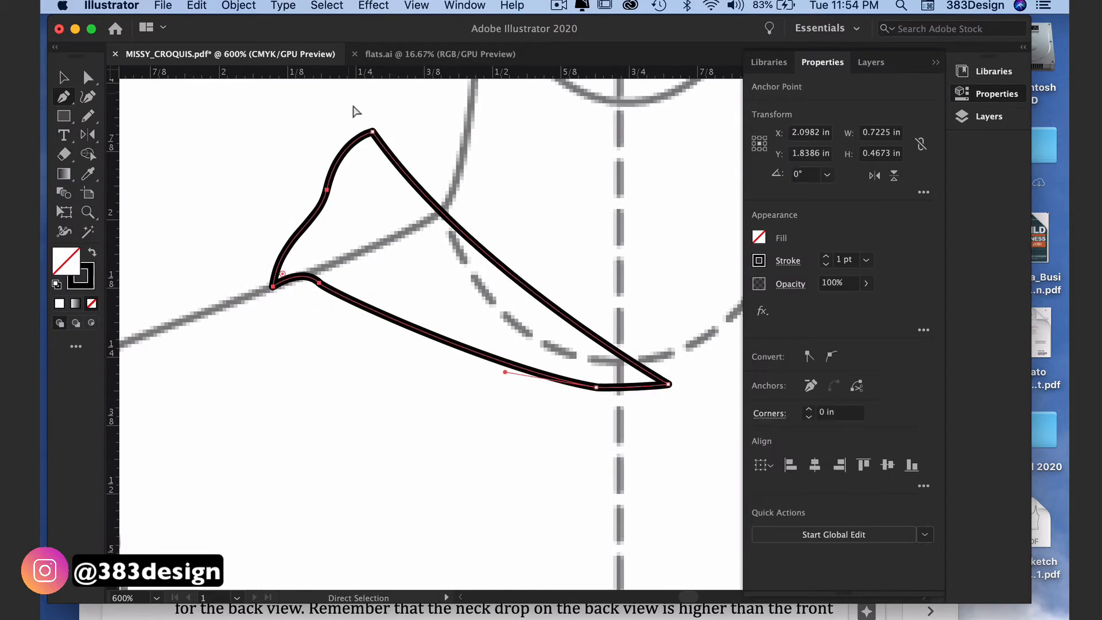
key(Left)
key(Left)
key(Left)
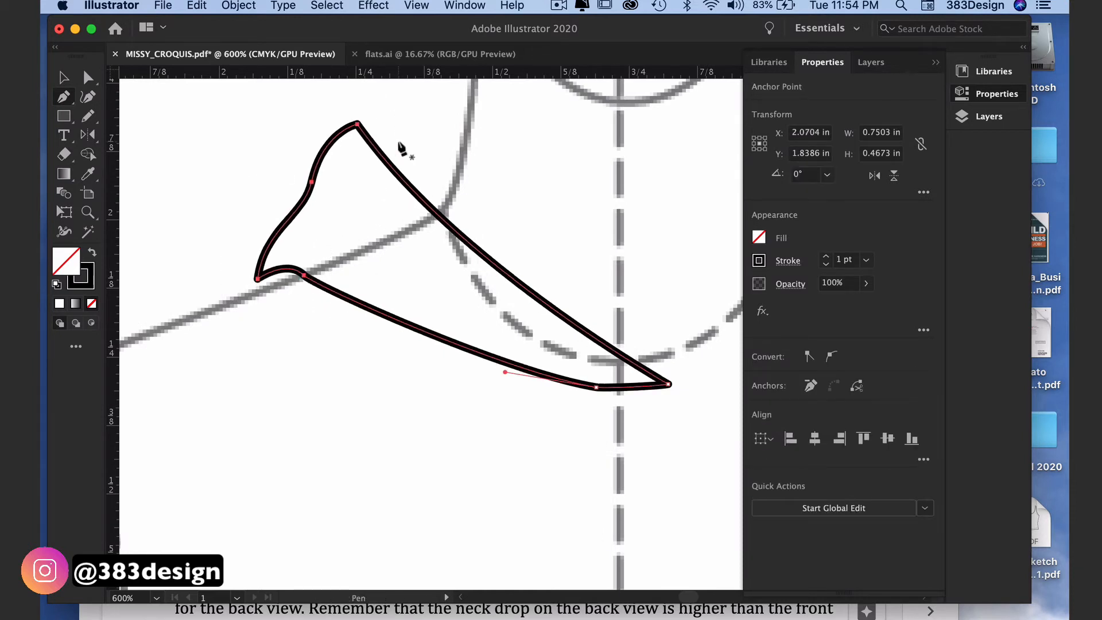
super+click(419, 153)
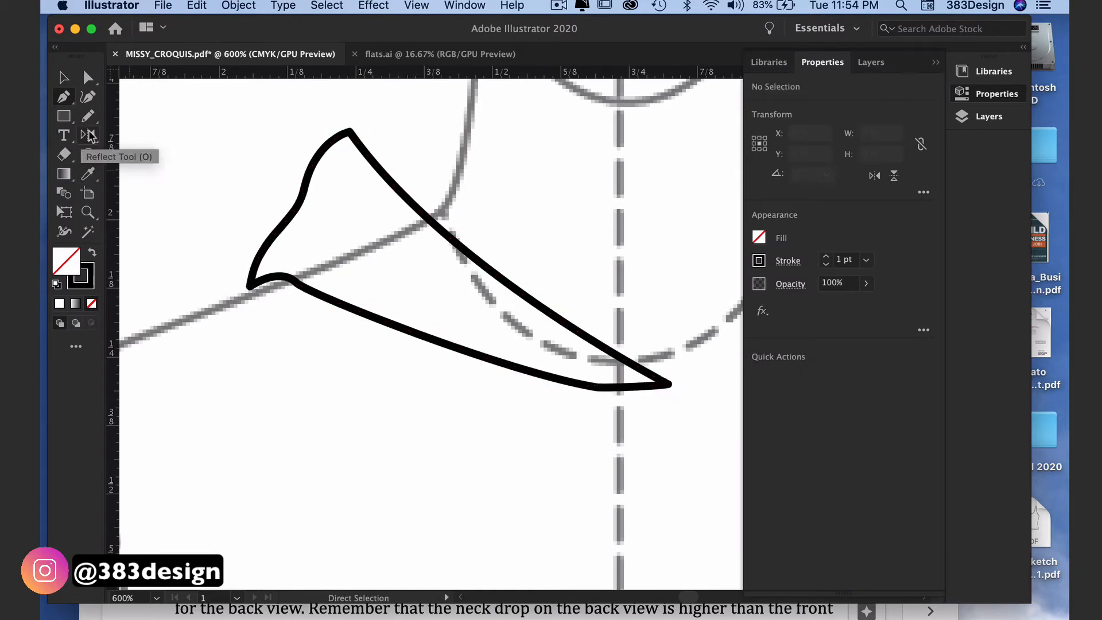
- Draw a tapered 0.5 pt fold line inward from the lower edge near the shoulder corner and refine its starting end
click(867, 261)
click(887, 276)
click(788, 260)
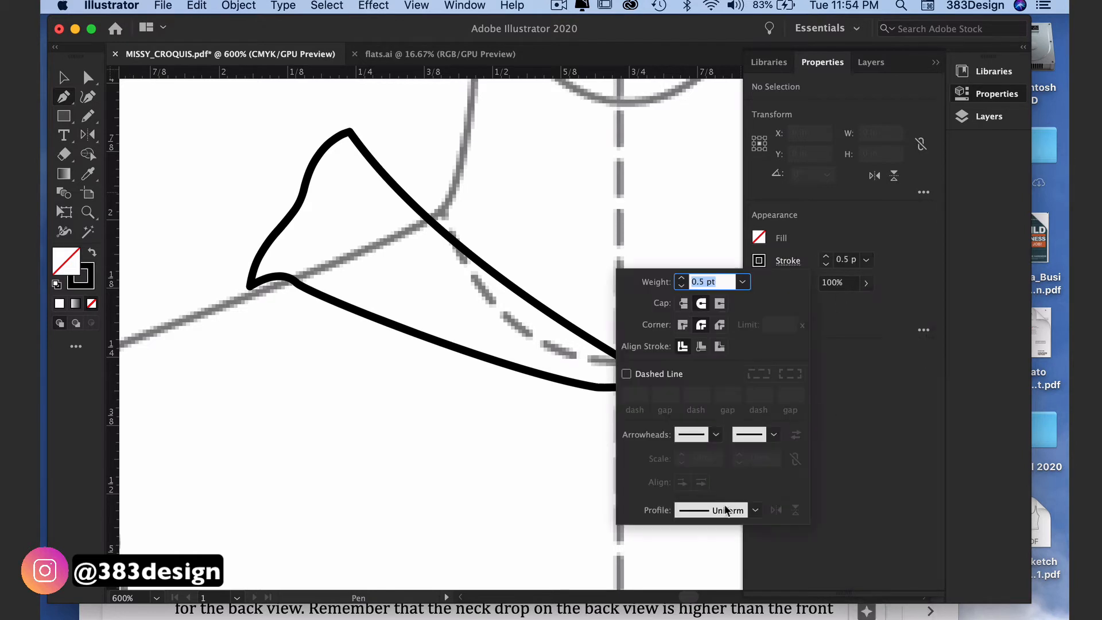
click(724, 510)
key(Escape)
click(284, 277)
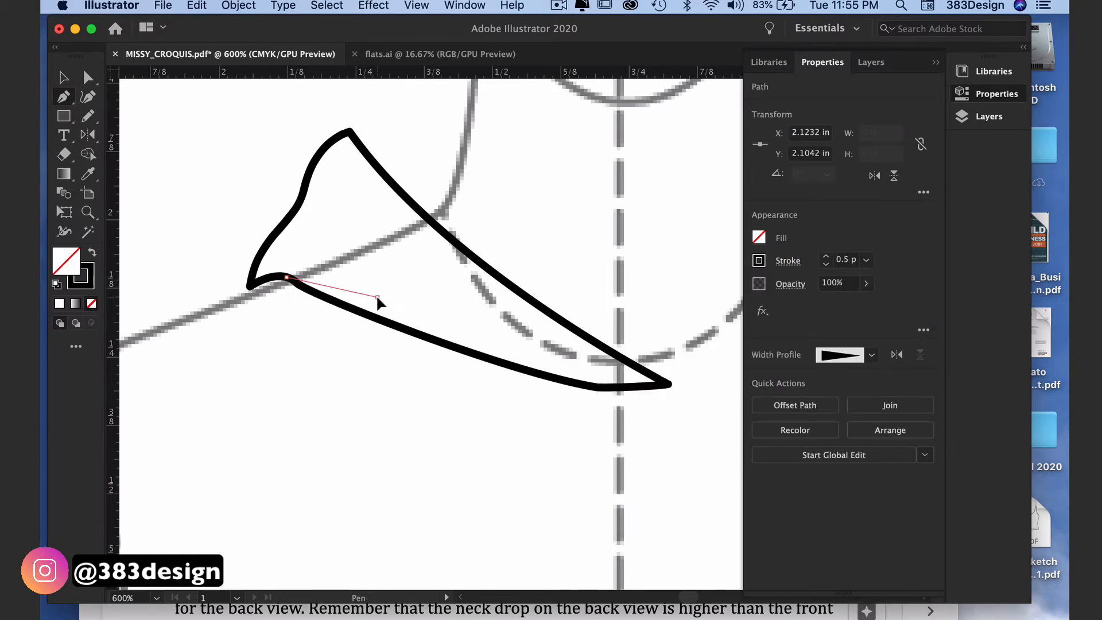
super+click(361, 357)
drag(209, 217, 337, 294)
click(329, 396)
scroll(345, 396, down, 2)
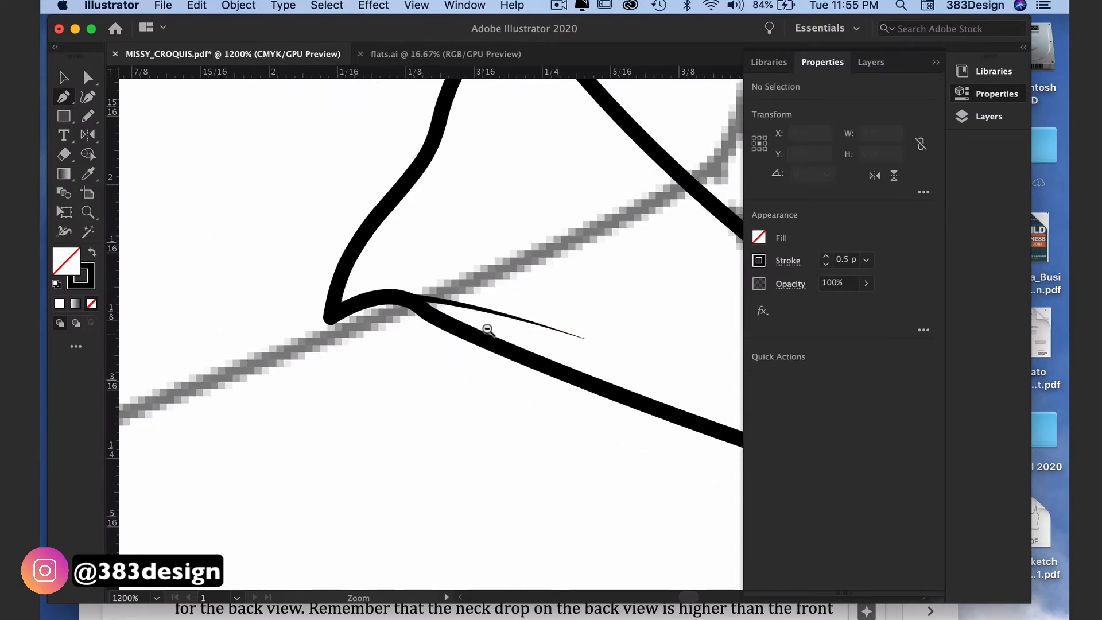
click(404, 372)
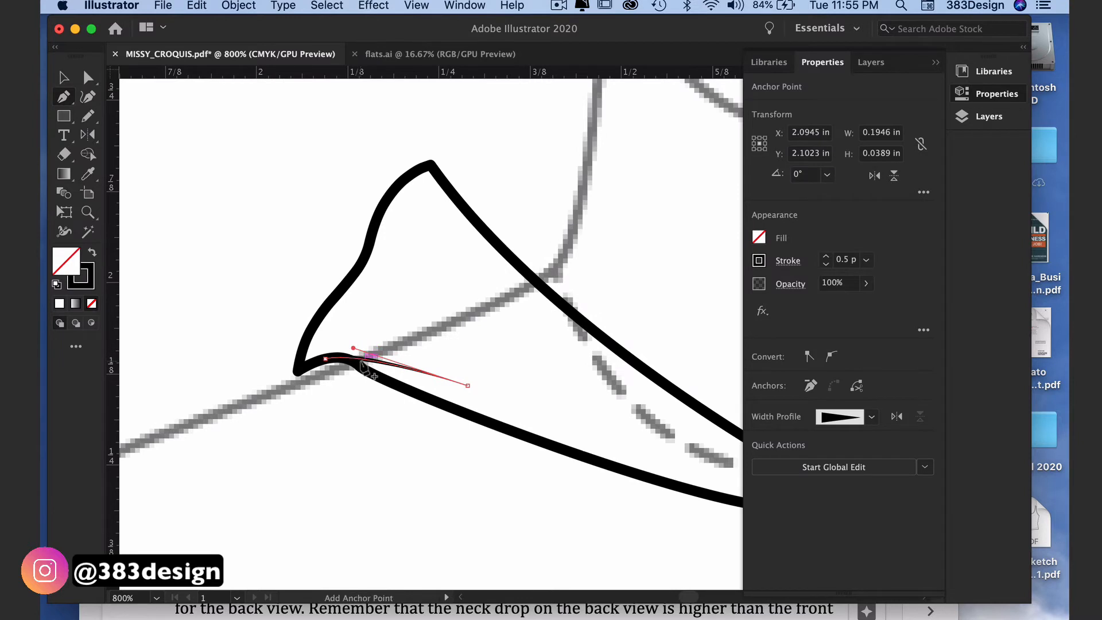
- Add tapered fold lines inside the hood's wavy outer side and along its lower edge toward the centre front
click(373, 231)
drag(351, 313, 338, 333)
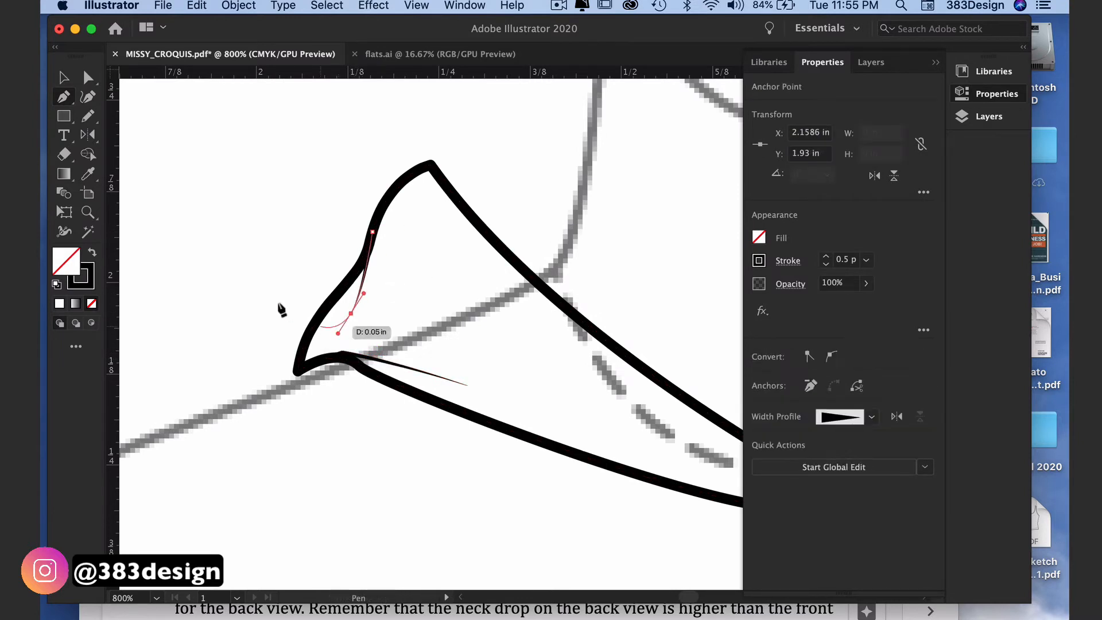
scroll(281, 310, right, 5)
click(314, 422)
click(491, 459)
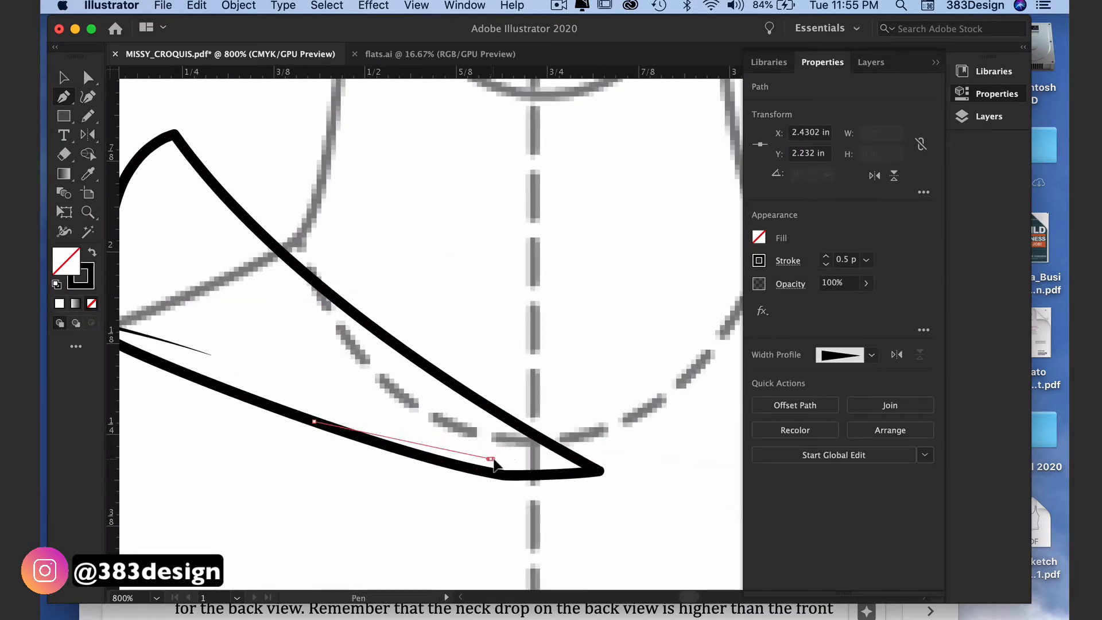
drag(513, 474, 512, 474)
super+click(255, 253)
- Draw a tapered fold line running from the hood's upper neck edge down toward the centre front
click(257, 229)
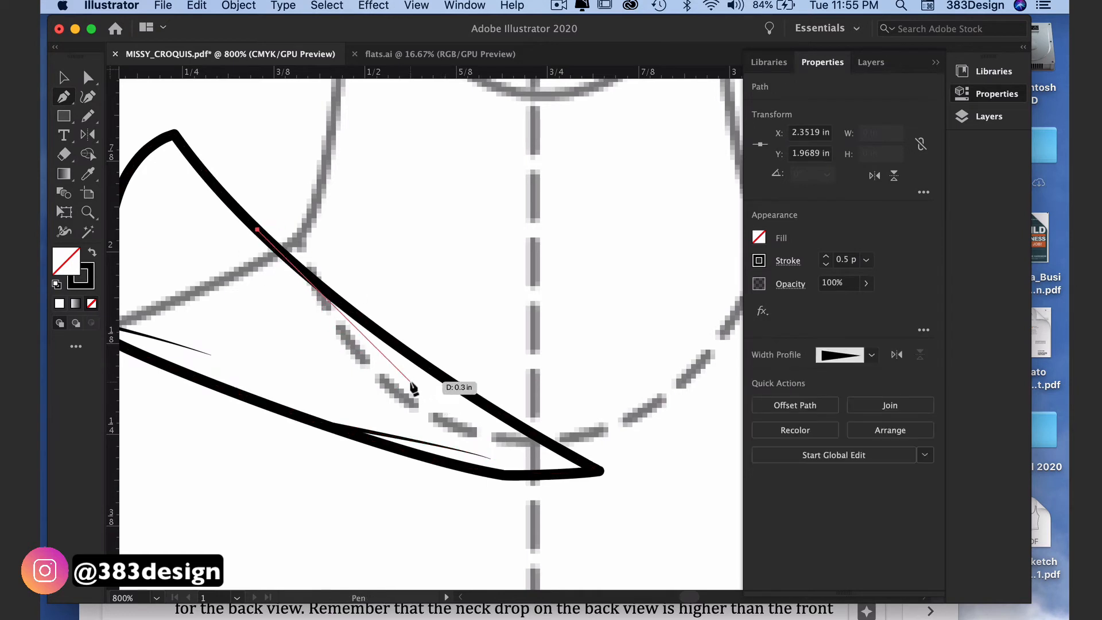
mouse_move(412, 388)
mouse_down()
mouse_move(426, 401)
mouse_move(454, 373)
mouse_move(432, 397)
mouse_up()
super+click(447, 303)
key(super+minus)
- Delete the part of the inner seam line extending beyond the lower edge and set the line's stroke weight to 0.5 pt
super+click(420, 357)
super+click(599, 499)
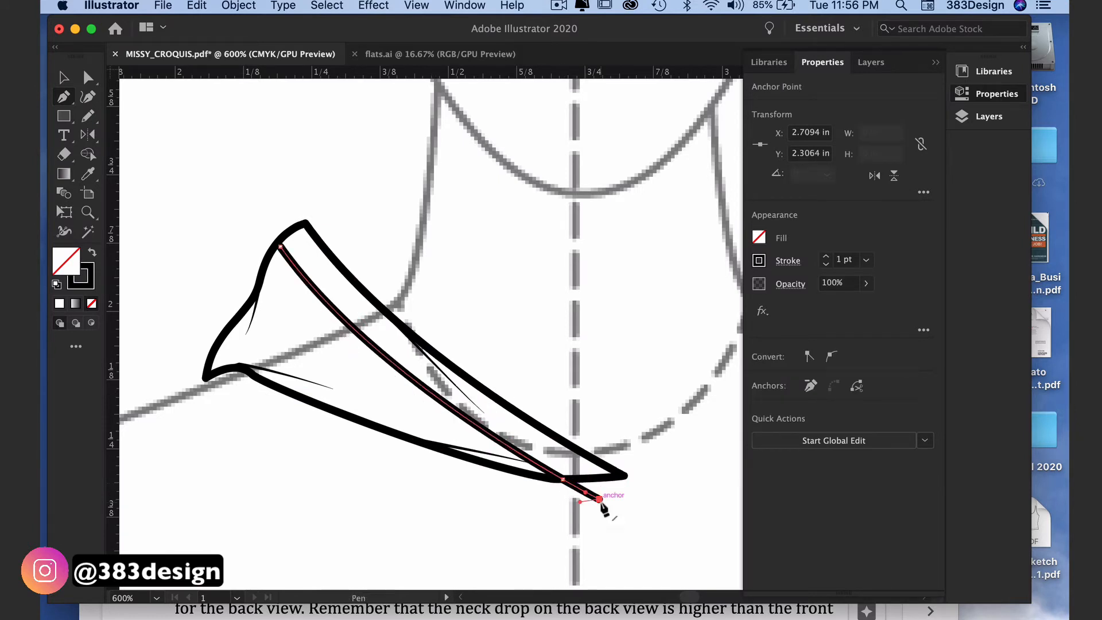
key(Delete)
click(867, 259)
click(872, 297)
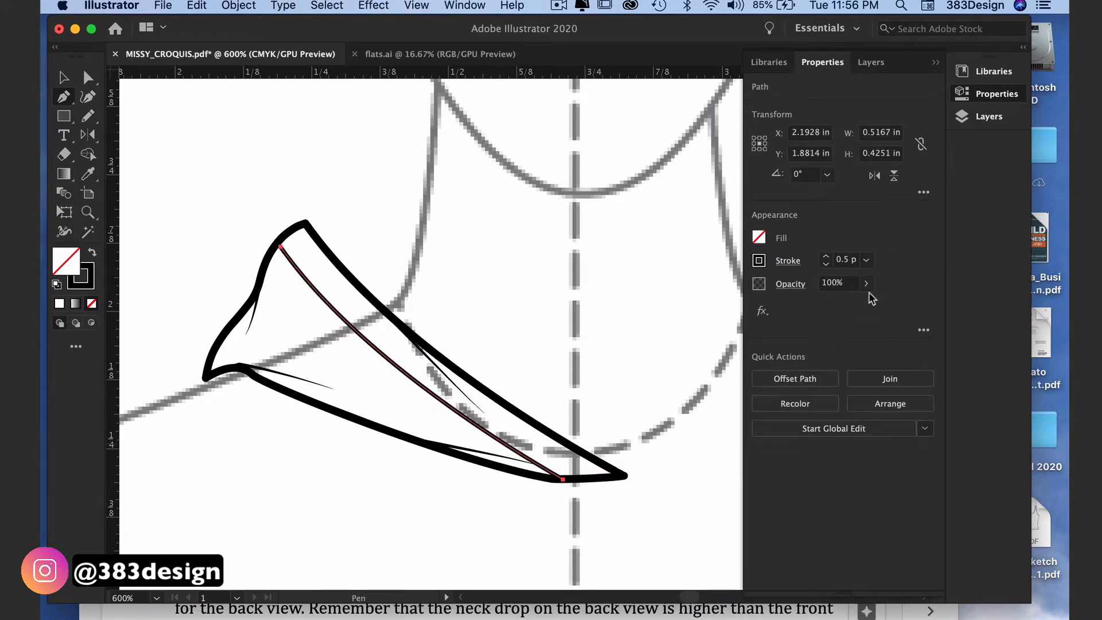
- Give the hood's 0.5 pt inner seam line a dashed stroke
click(788, 261)
click(628, 374)
key(Escape)
key(super+minus)
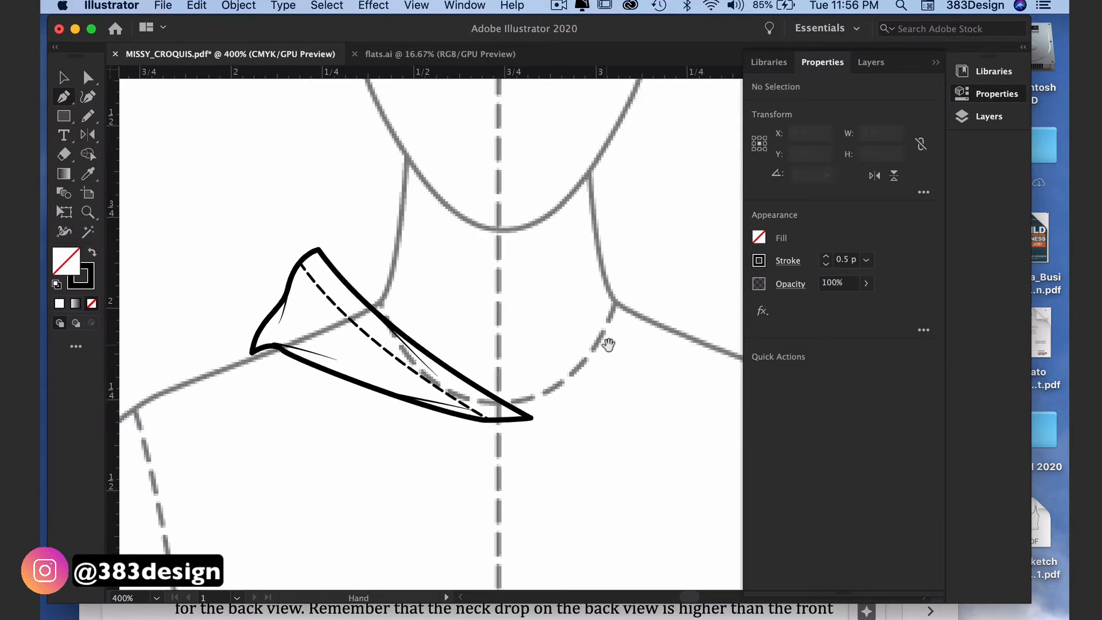
- Draw a 1 pt unfilled curve for the hood's upper back edge, from the peak of the folded hood to the centre line
drag(608, 345, 511, 416)
super+click(394, 389)
super+click(256, 315)
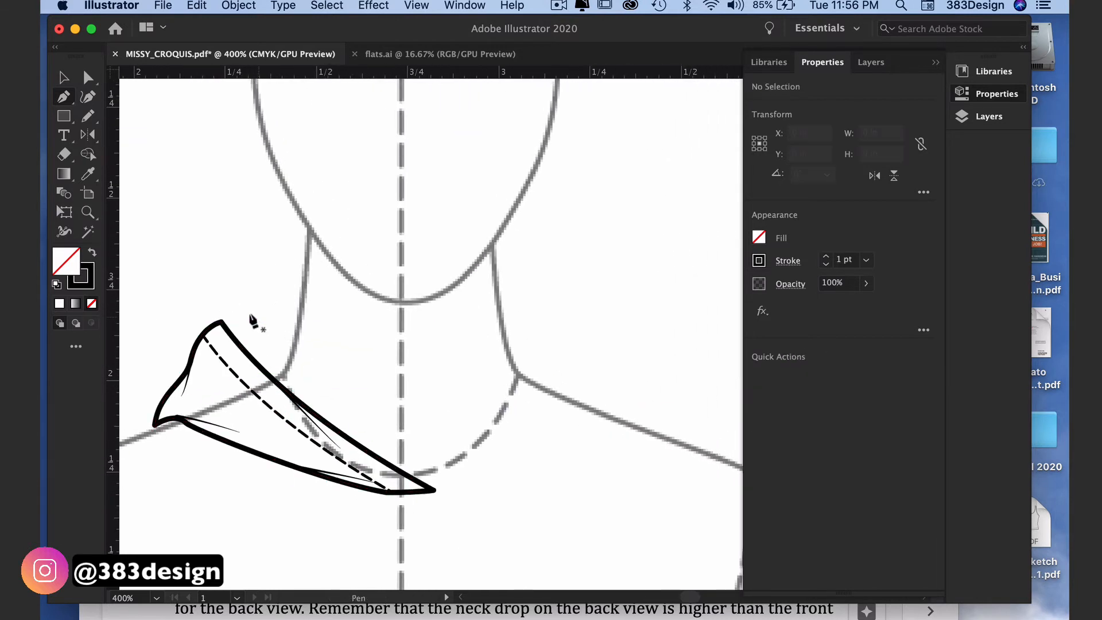
click(221, 324)
drag(280, 318, 302, 325)
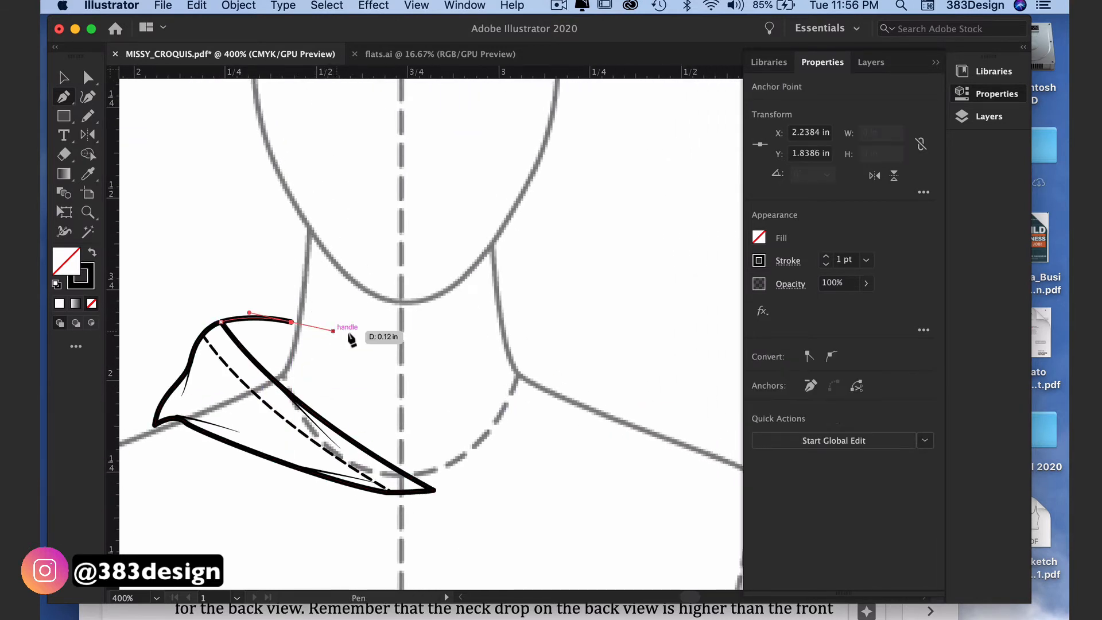
drag(401, 345, 458, 345)
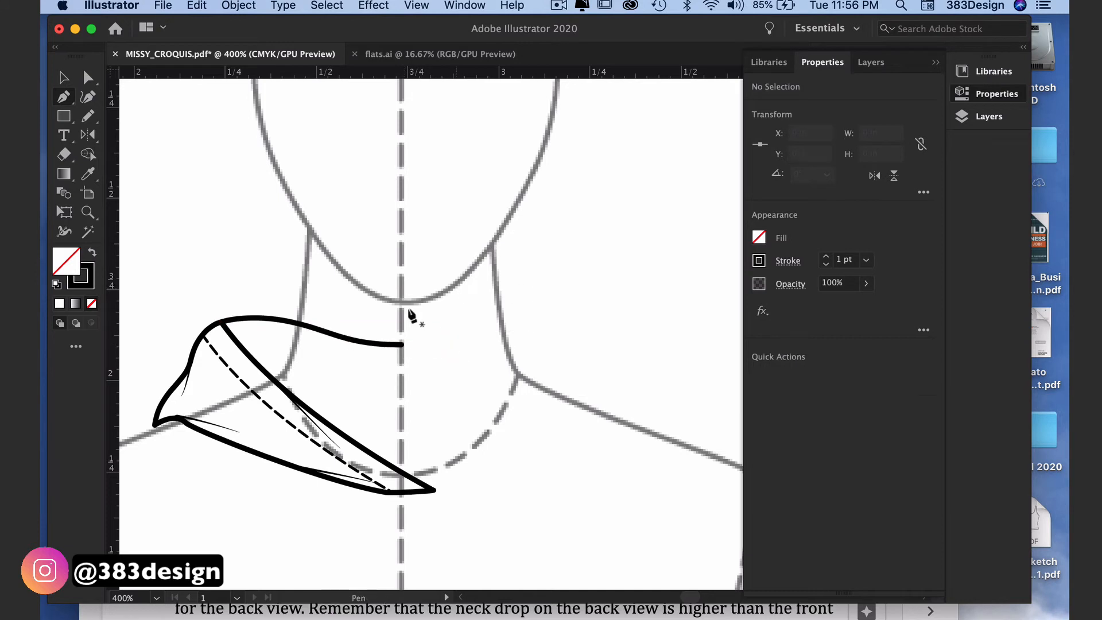
- Draw the inner back panel's side and lower edge to the centre line, and move its bottom outer corner slightly down
shift+click(222, 407)
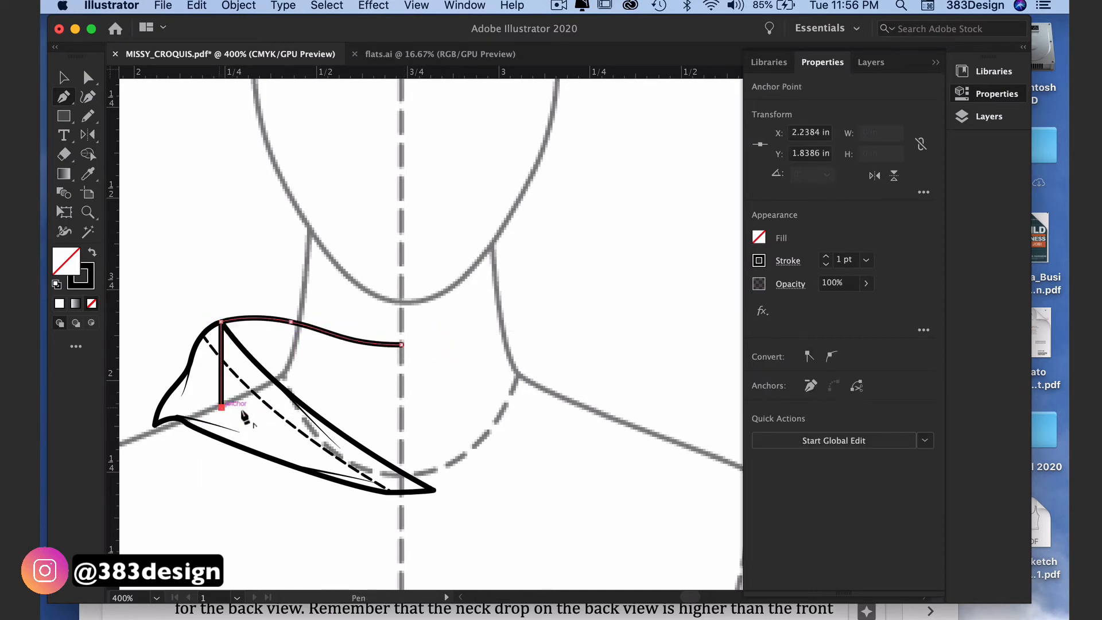
click(401, 433)
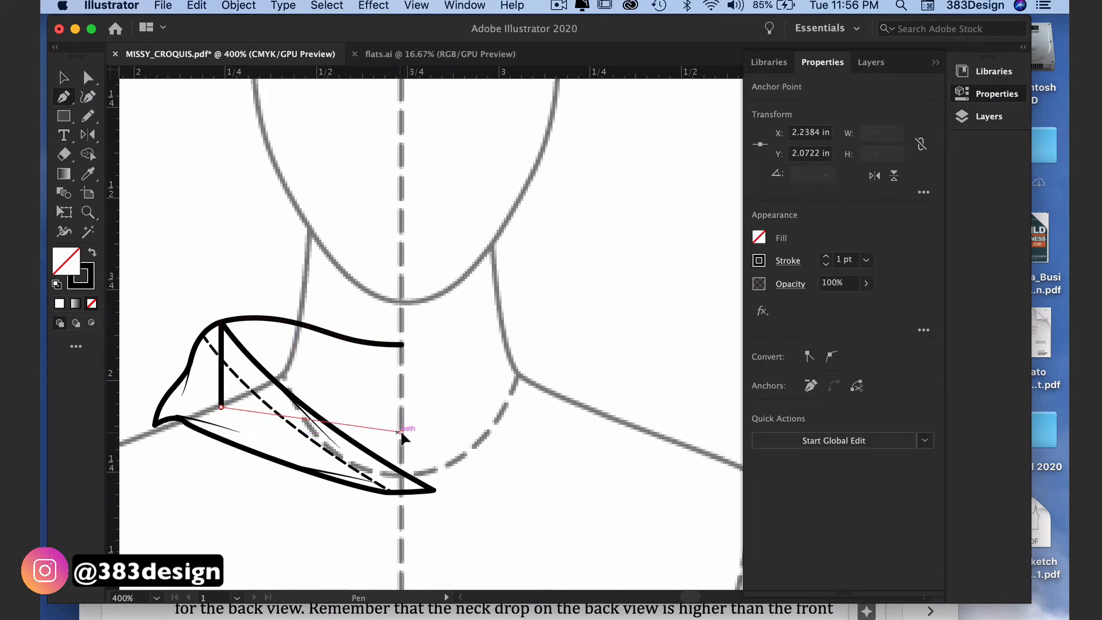
drag(430, 426, 438, 428)
super+click(381, 398)
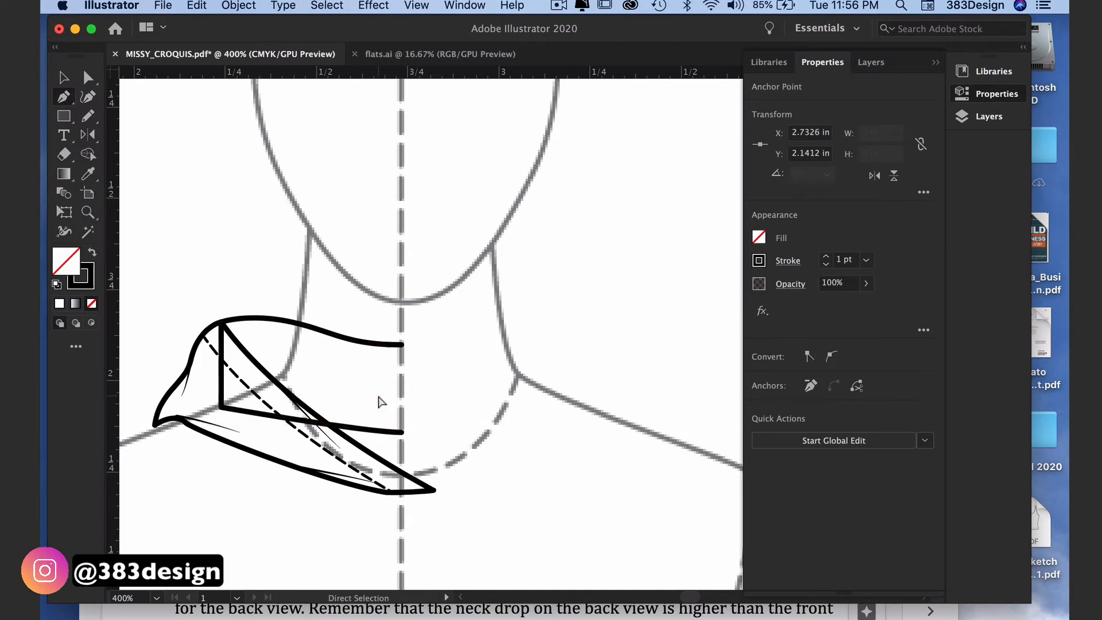
super+click(221, 407)
super+click(275, 238)
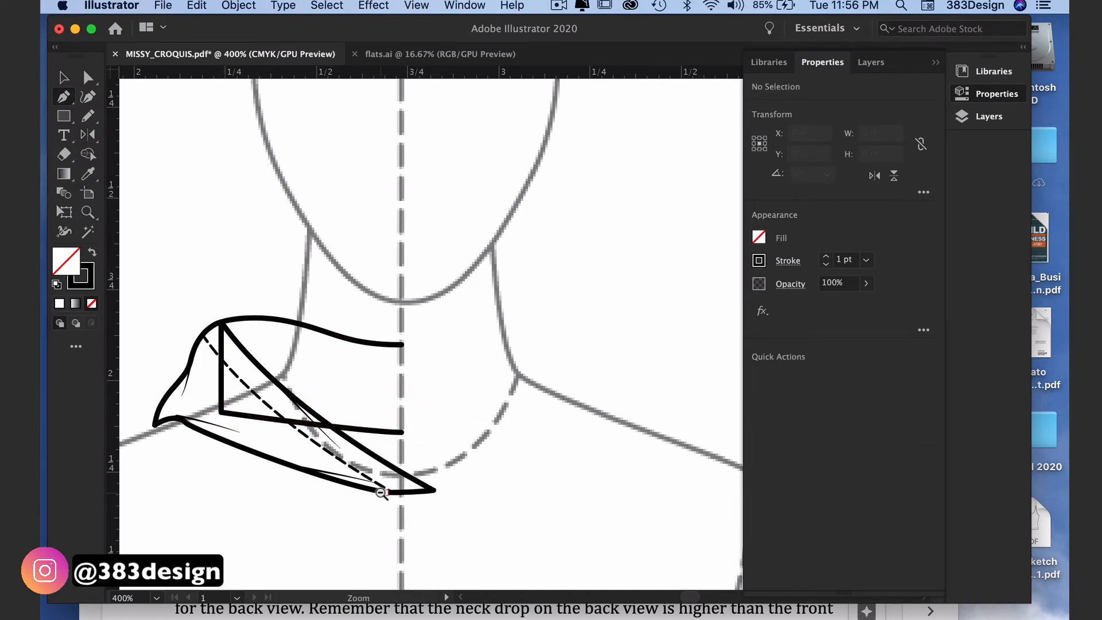
- Nudge the back panel's upper outer corner up and outward so that it meets the peak of the hood
key(super+minus)
super+click(509, 216)
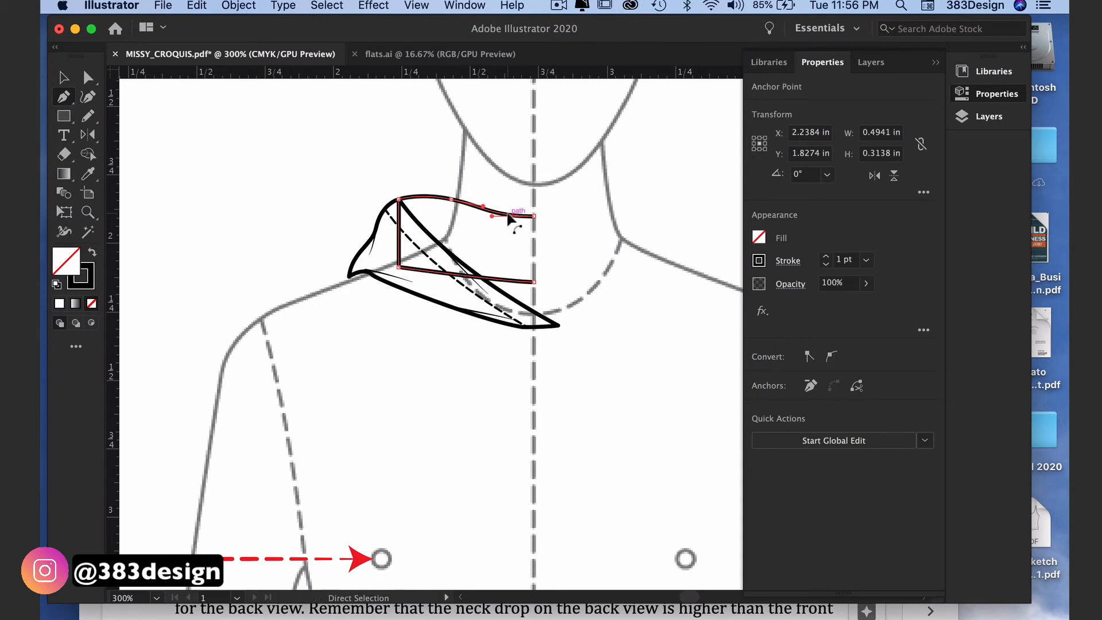
super+click(485, 160)
scroll(379, 201, right, 5)
scroll(379, 201, up, 5)
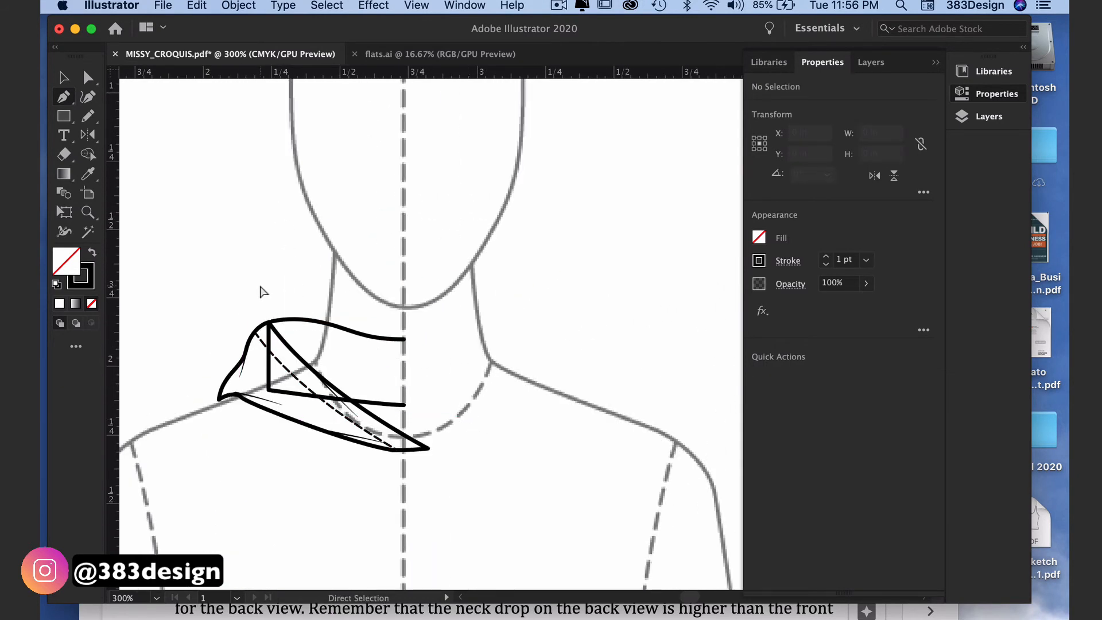
drag(275, 313, 294, 336)
key(Up)
key(Left)
- Mirror a copy of all the half-hood lines across the croquis's centre front line
key(v)
drag(177, 249, 538, 513)
click(86, 136)
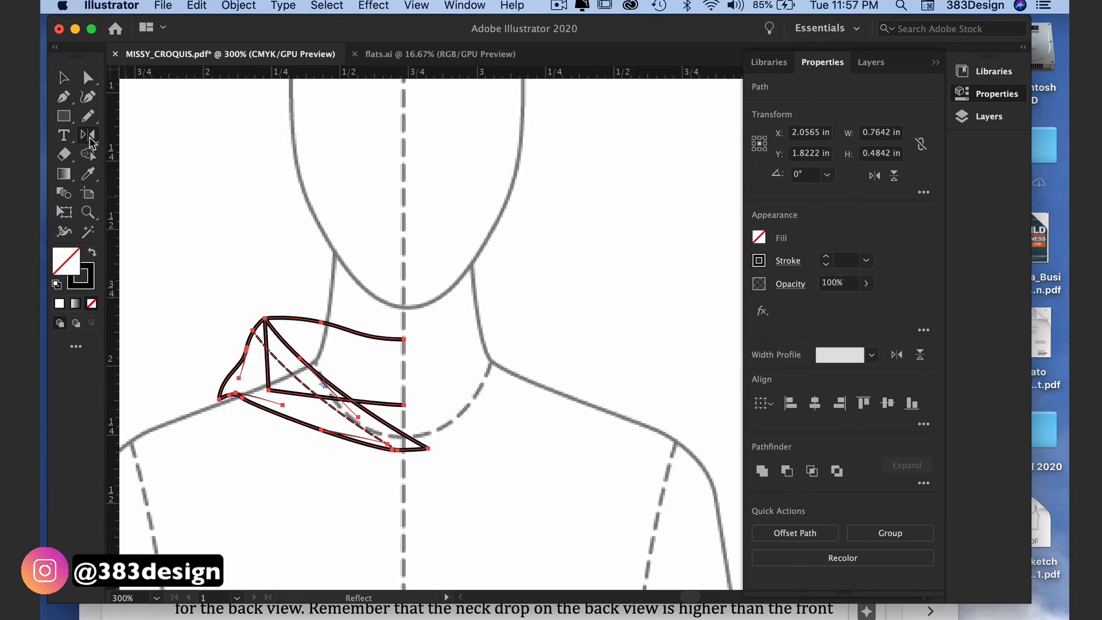
alt+click(402, 315)
click(105, 338)
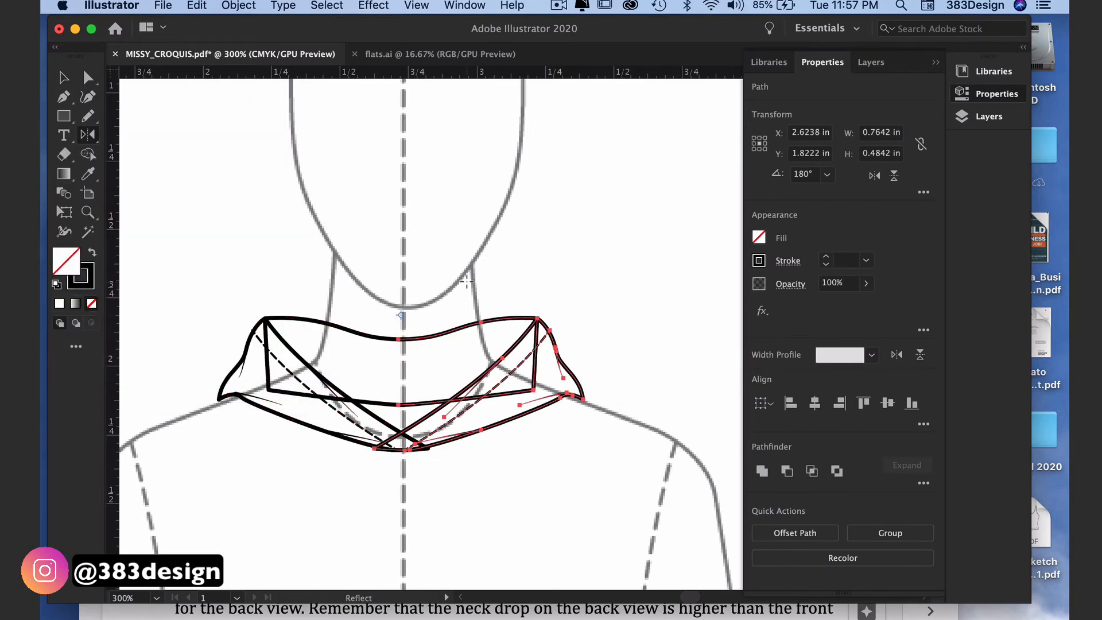
- Join the two back panel halves at the centre of their upper and lower edges
key(super+shift+a)
key(a)
drag(382, 320, 428, 356)
key(super+alt+shift+j)
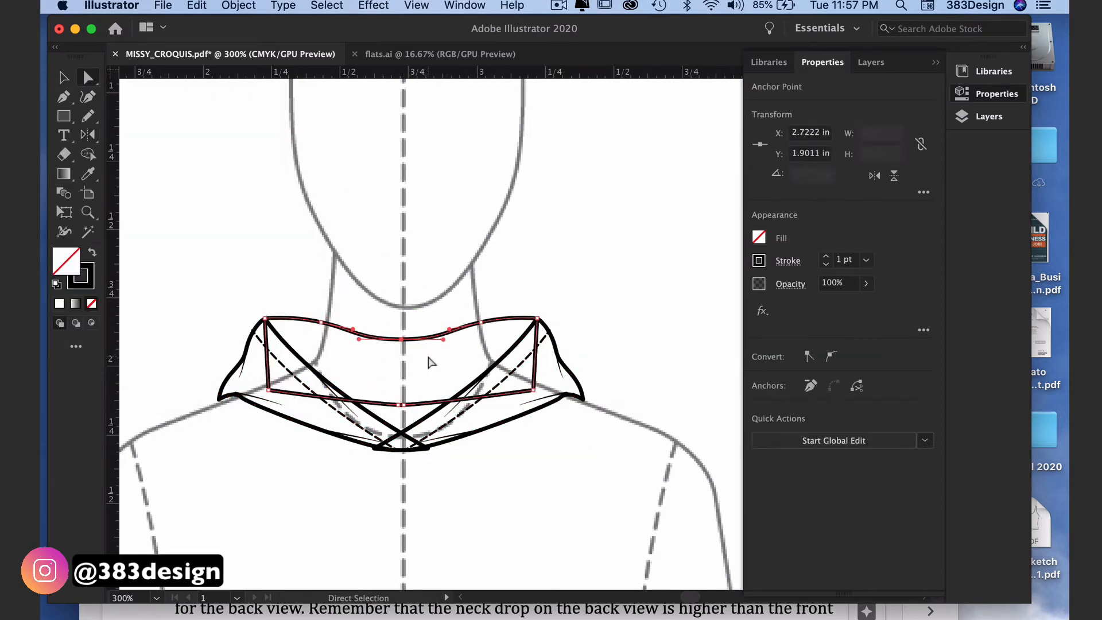
drag(406, 409, 405, 409)
key(super+alt+shift+j)
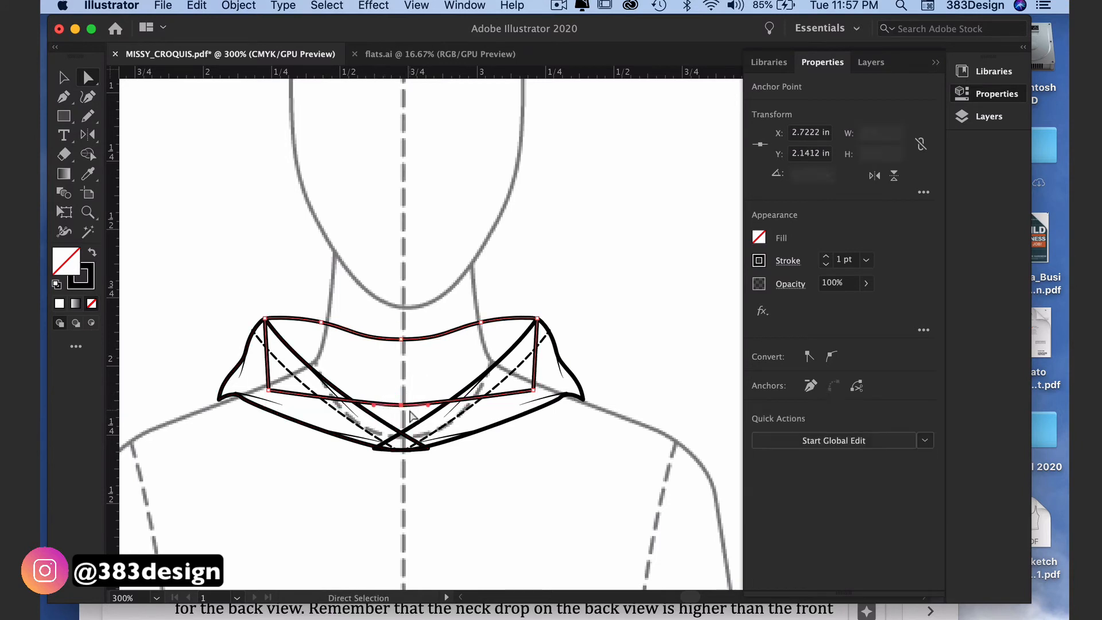
- Apply the default white fill and 1 pt black stroke to the back panel and both front hood pieces
click(300, 359)
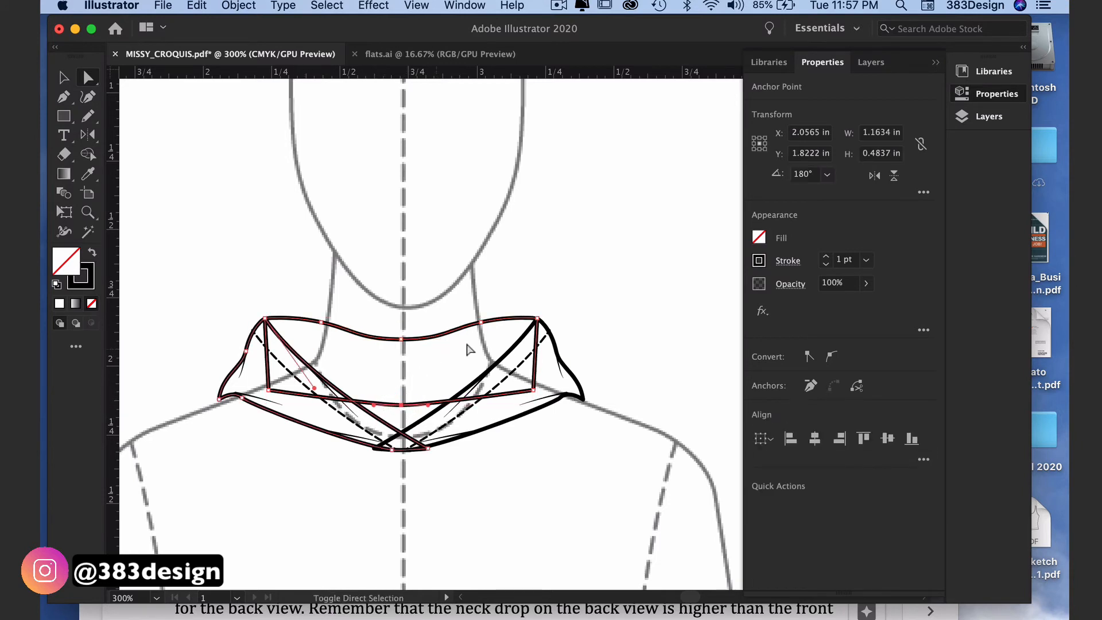
shift+click(511, 351)
key(d)
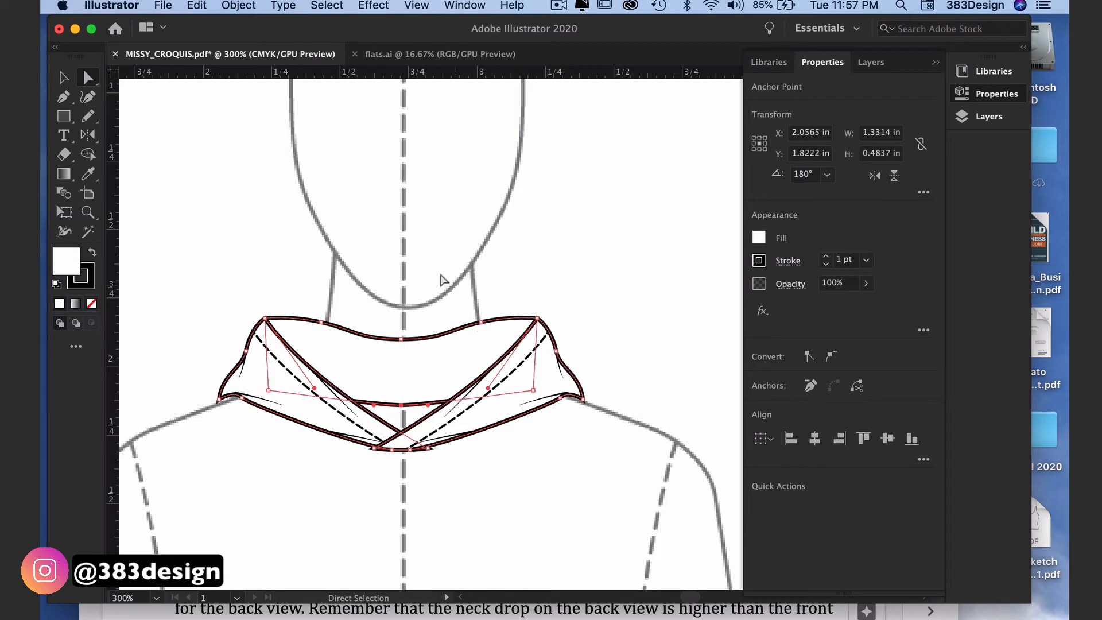
click(567, 535)
- Place a copy of the complete lowered hood on the neck of the back-view croquis
key(v)
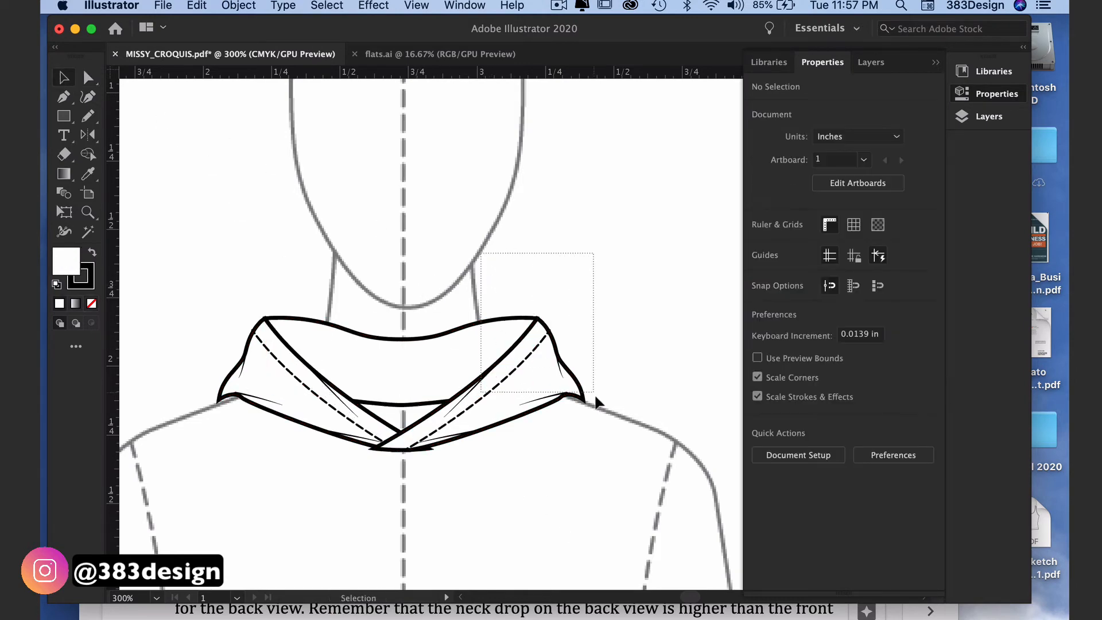
drag(595, 394, 595, 398)
key(super+minus)
key(super+minus)
key(super+minus)
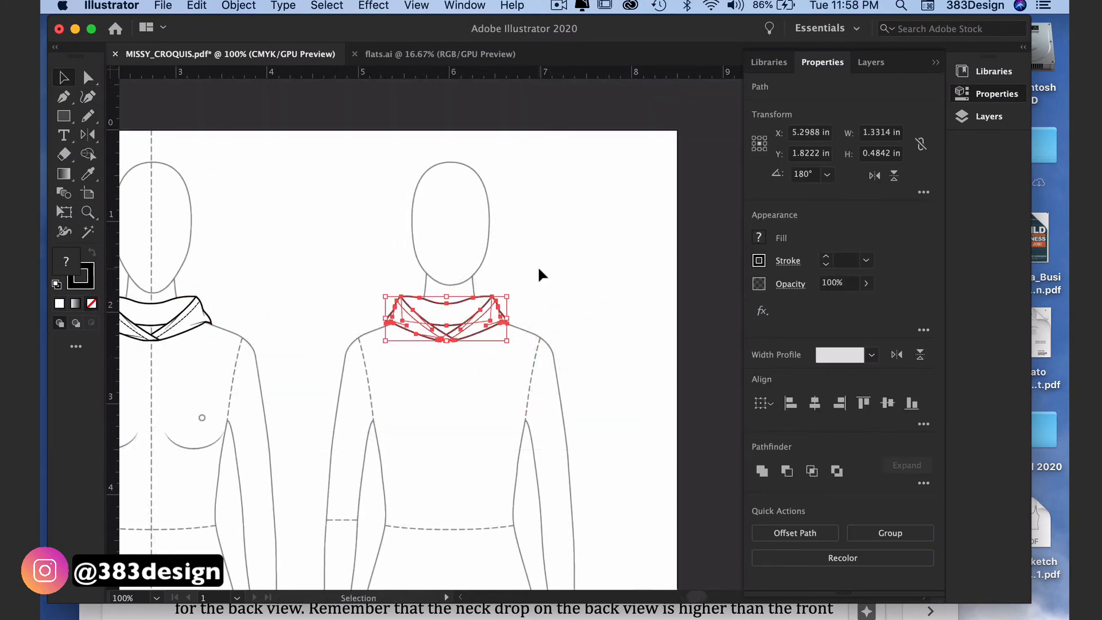
- Delete the mirrored half of the copied hood and its fold lines, keeping the inner panel and the original half
click(540, 270)
key(super+plus)
key(super+plus)
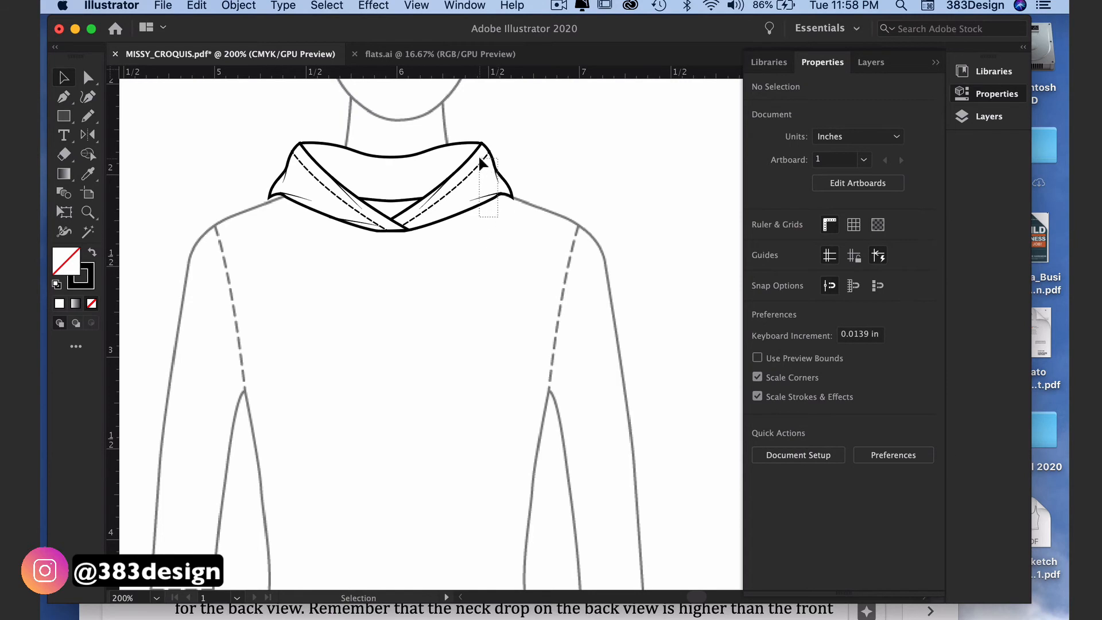
drag(481, 164, 482, 164)
shift+click(465, 145)
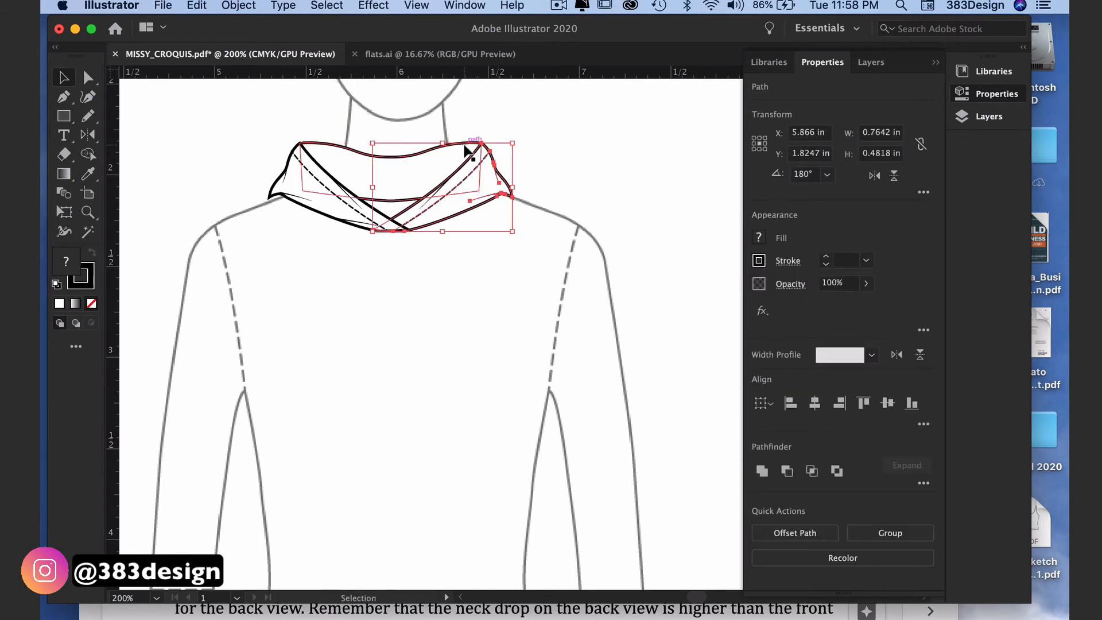
key(Delete)
click(450, 177)
key(Delete)
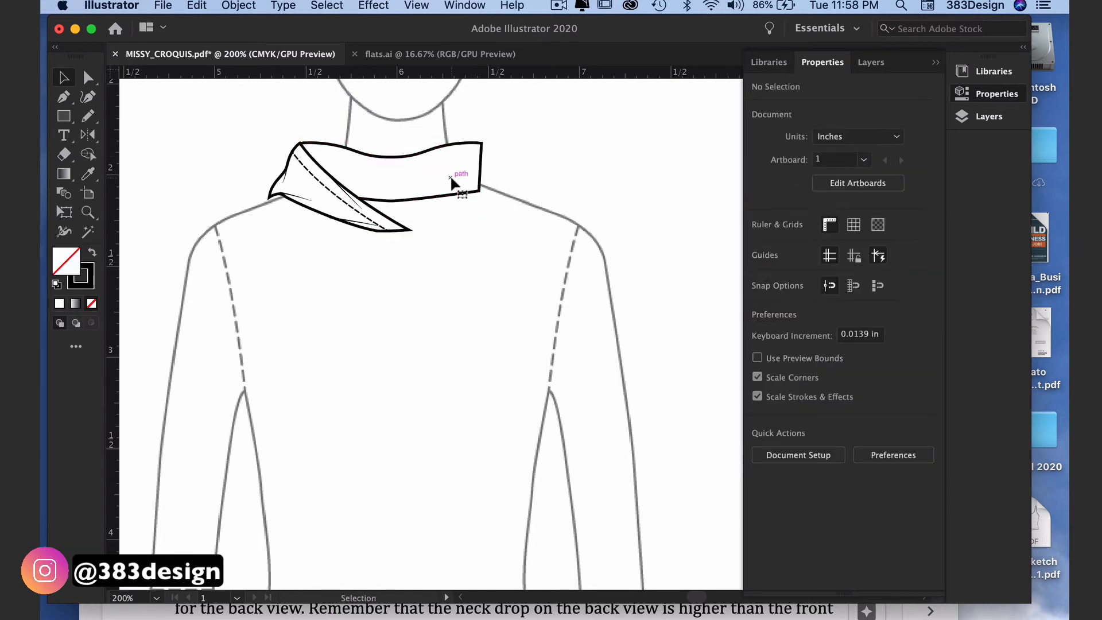
click(453, 240)
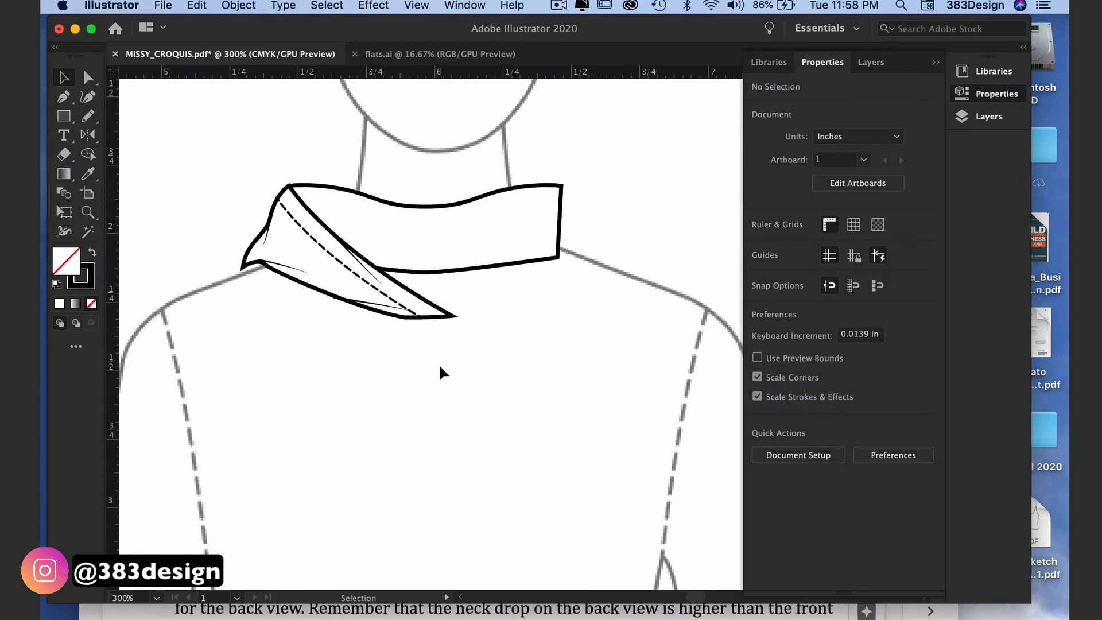
- Remove the dashed seam and inner fold lines, and delete the front part of the hood outline, leaving its wavy outer side
click(398, 306)
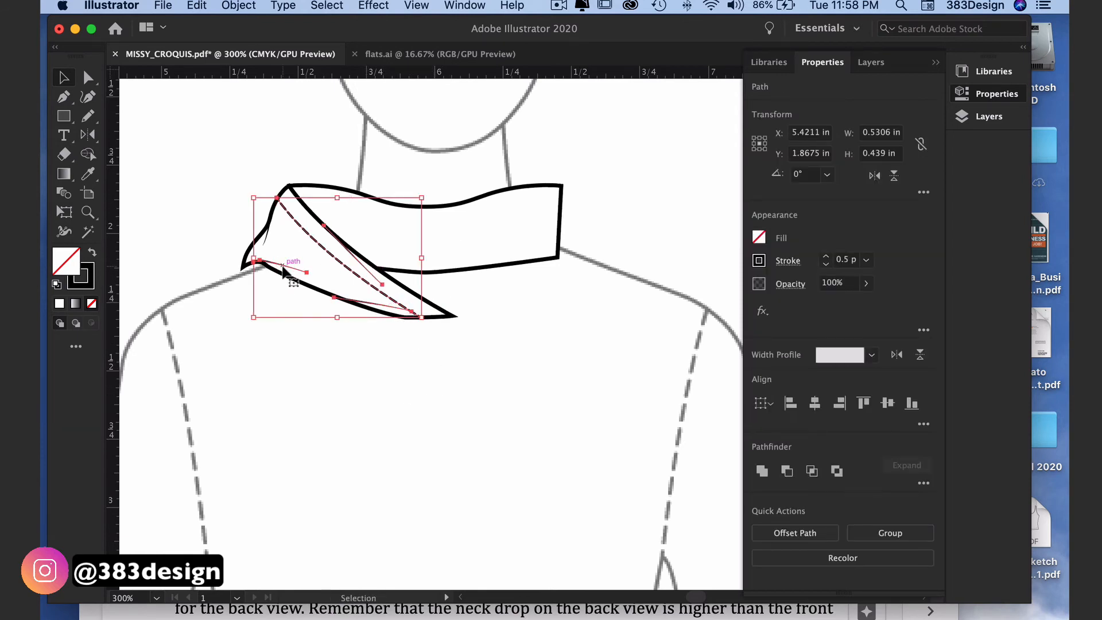
key(Delete)
click(285, 270)
key(a)
click(395, 303)
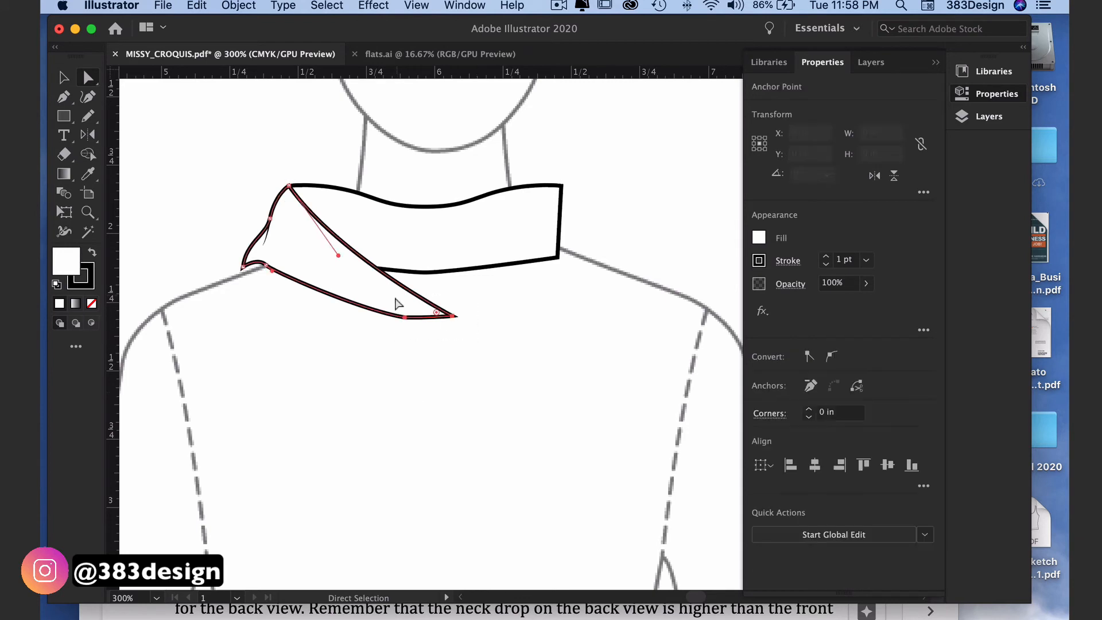
key(Delete)
click(260, 293)
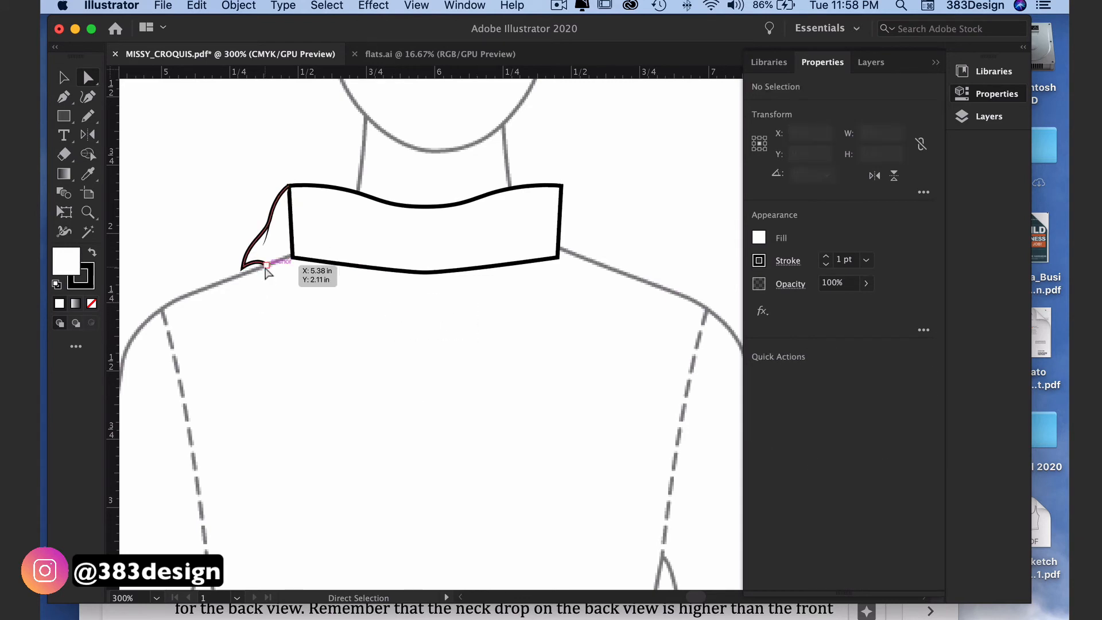
- Rework the lower end of the wavy outer hood line near the shoulder so that it curves downward
click(266, 266)
key(super+equal)
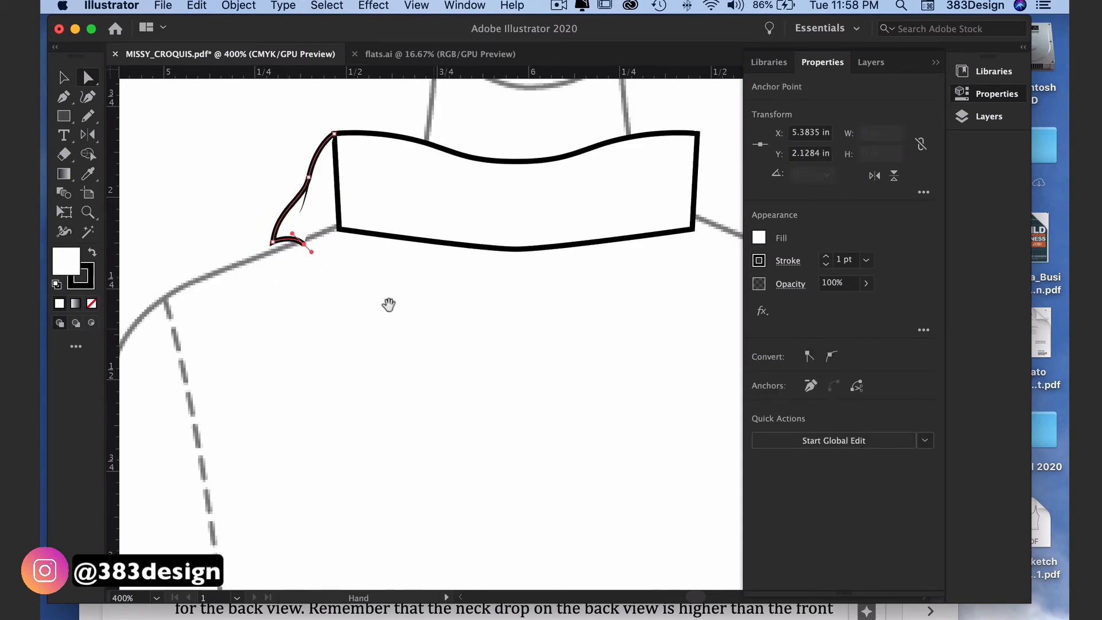
drag(271, 247, 310, 265)
key(Delete)
key(super+minus)
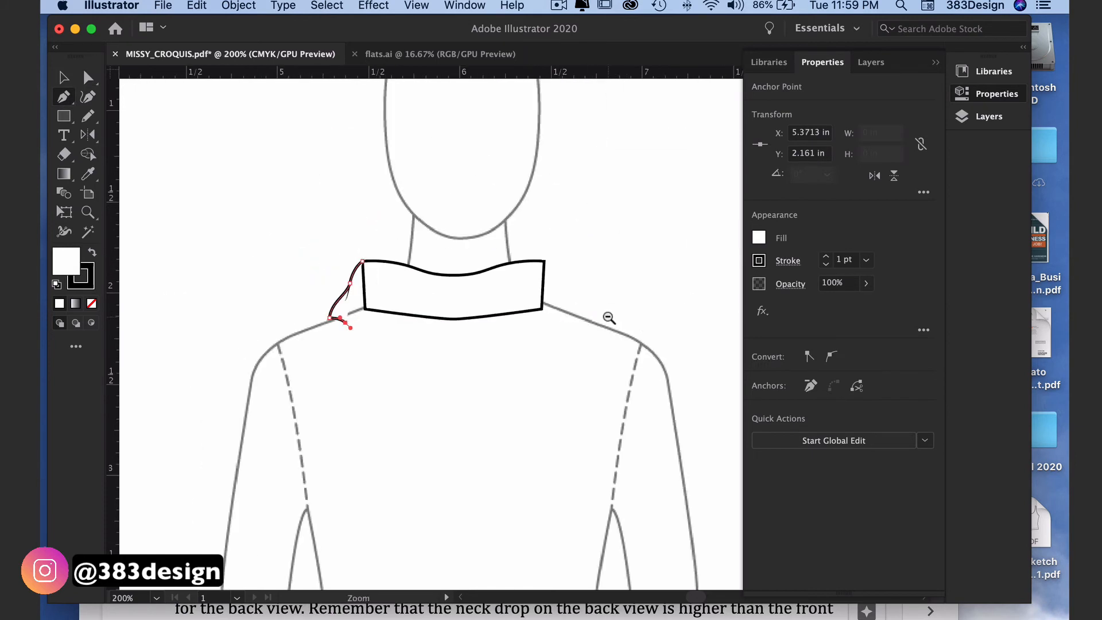
- Extend the hood's outer line from the shoulder down to the centre back in a smooth curve
super+click(471, 319)
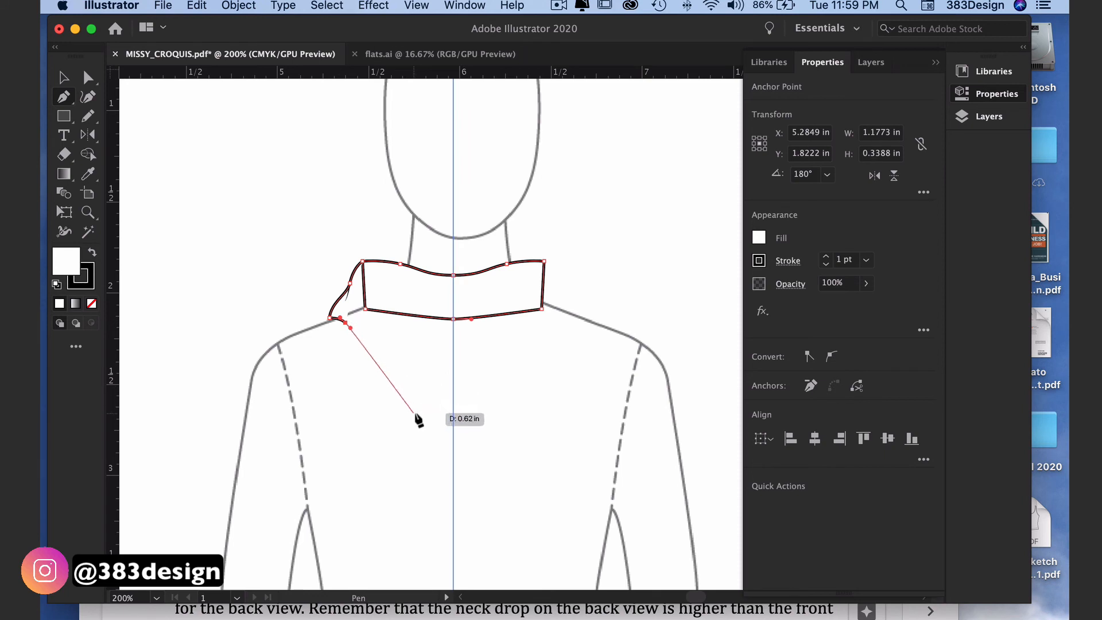
drag(401, 394, 505, 384)
key(super+shift+a)
- Continue the hood outline from its upper peak with a drooping curve to the centre back
click(362, 262)
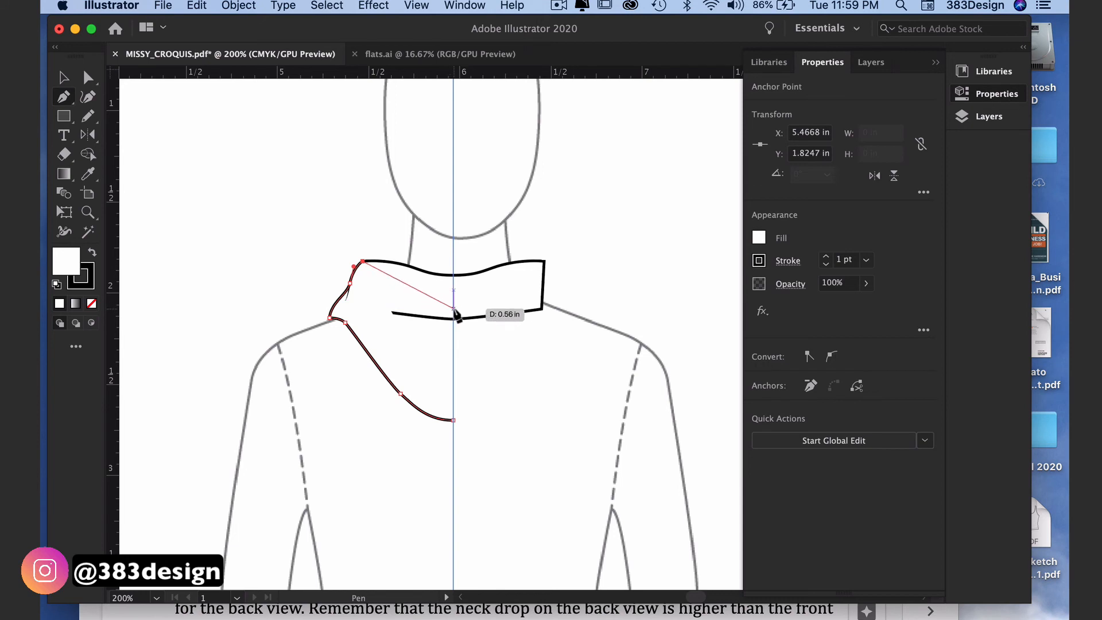
drag(453, 308, 503, 314)
key(super+shift+a)
click(507, 377)
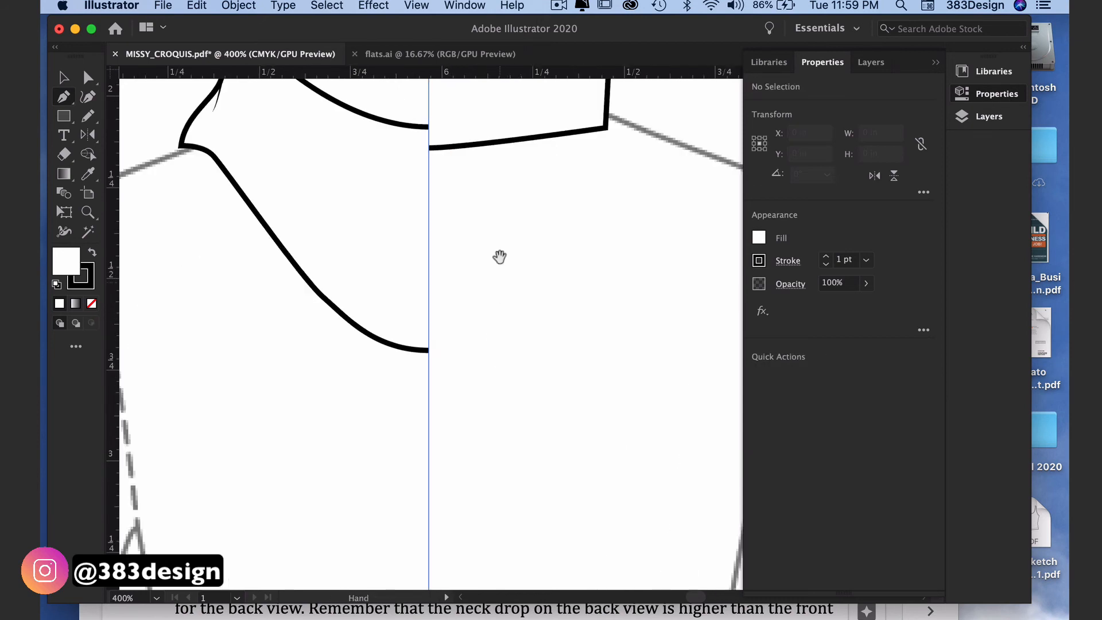
- Draw a tapered 0.5 pt fold line from the shoulder corner inward across the back of the hood
super+click(179, 311)
key(super+shift+a)
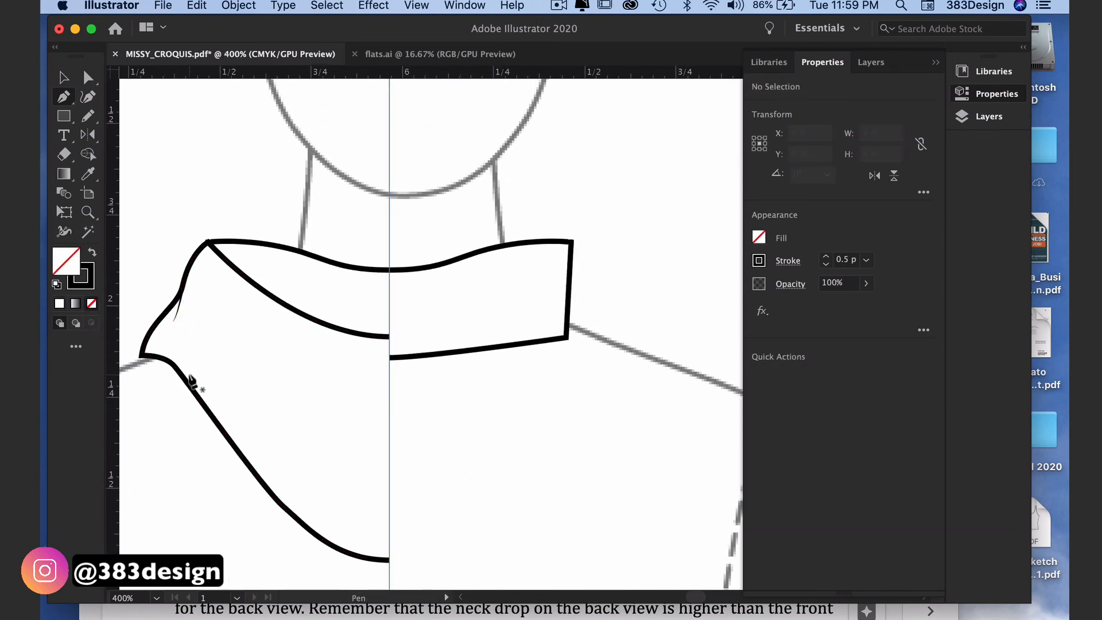
click(165, 360)
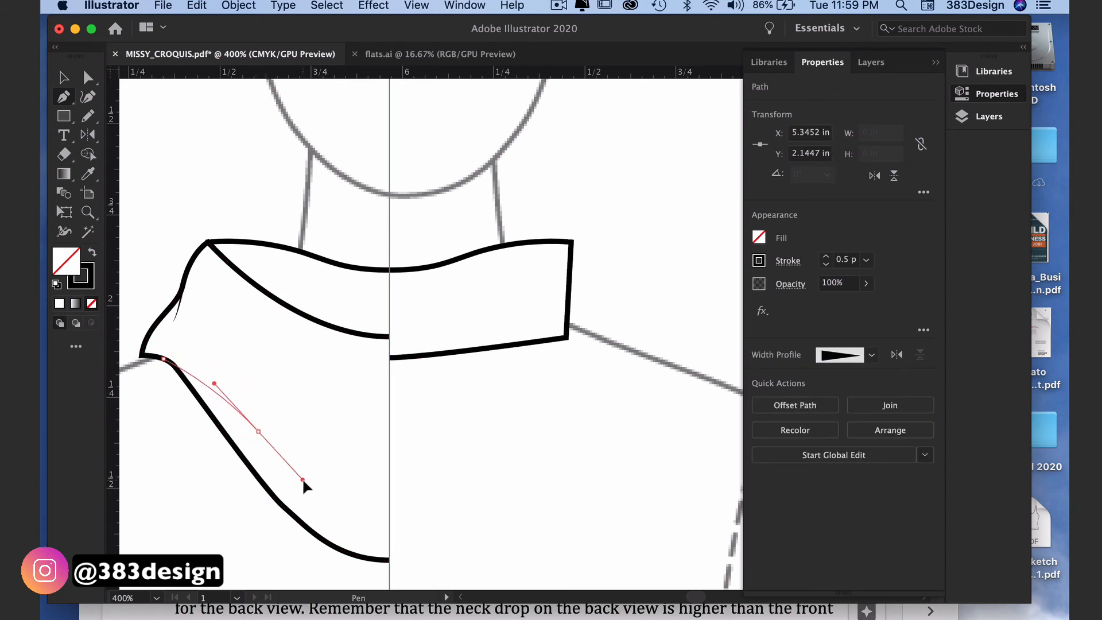
drag(302, 478, 315, 489)
super+click(153, 152)
- Duplicate the hood's upper curved edge segment and offset the copy slightly below it as a seam line
super+click(294, 320)
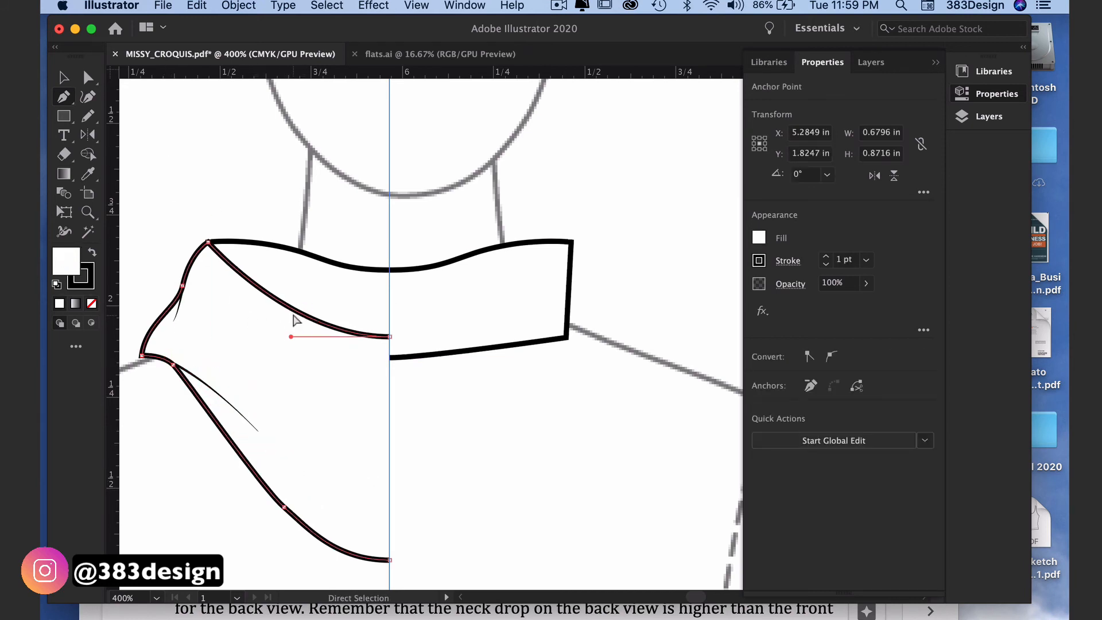
super+click(295, 317)
key(alt+Down)
key(Down)
key(Down)
key(Down)
key(Down)
key(Down)
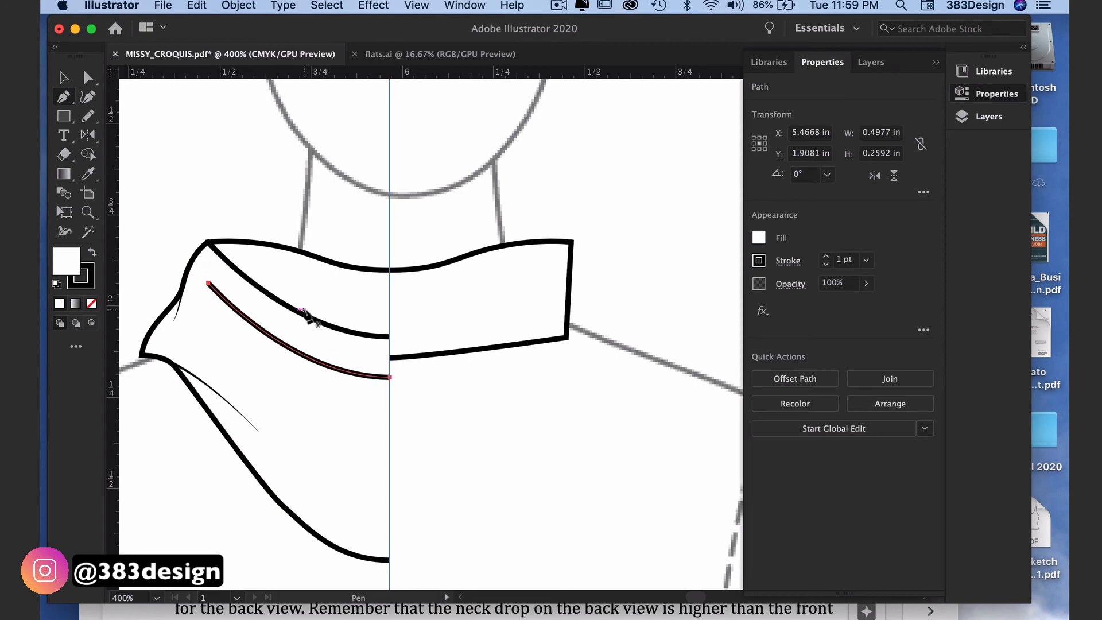
key(Up)
key(Up)
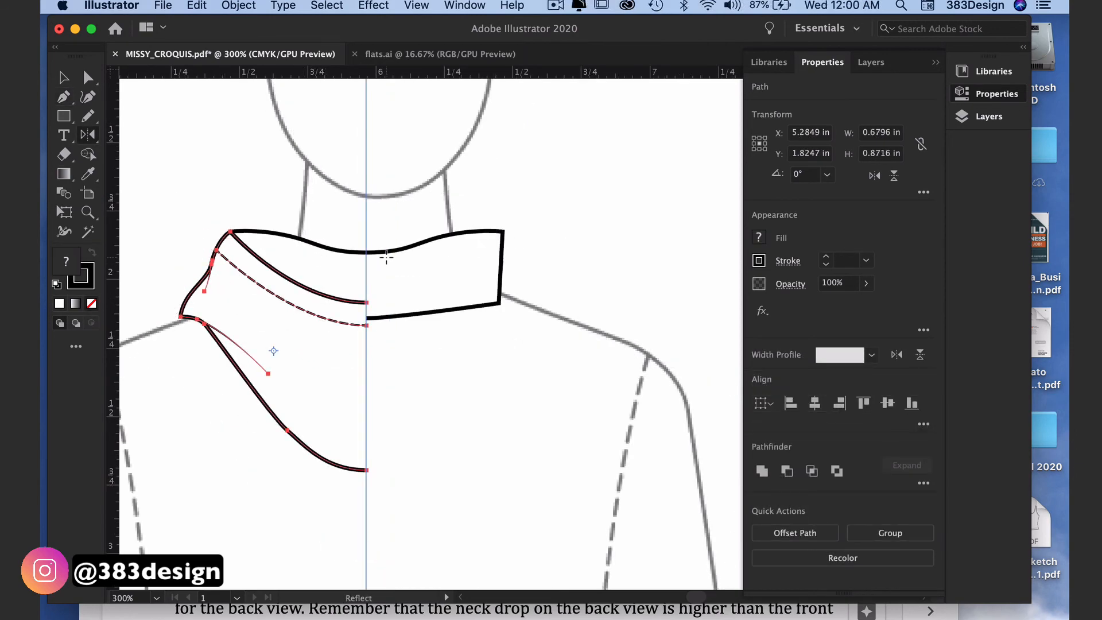
- Reflect a copy of the hood's left half across the vertical centre line and nudge the selected anchor points at the right upper edge
alt+click(367, 268)
click(92, 340)
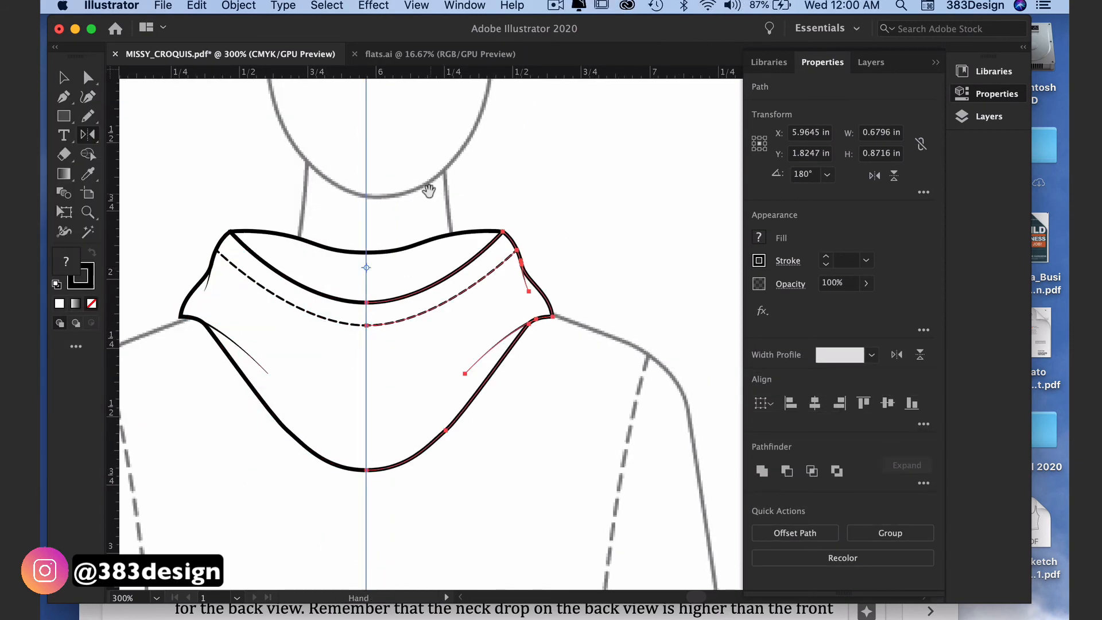
drag(429, 190, 525, 431)
key(a)
key(Right)
key(Right)
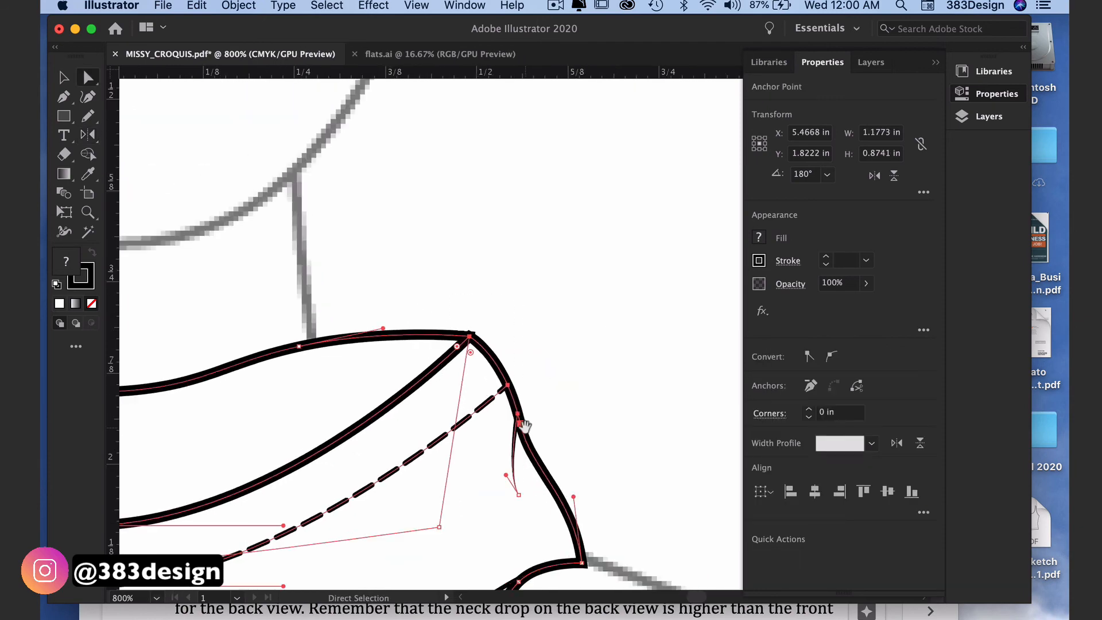
key(super+minus)
key(super+minus)
key(super+minus)
key(v)
click(161, 325)
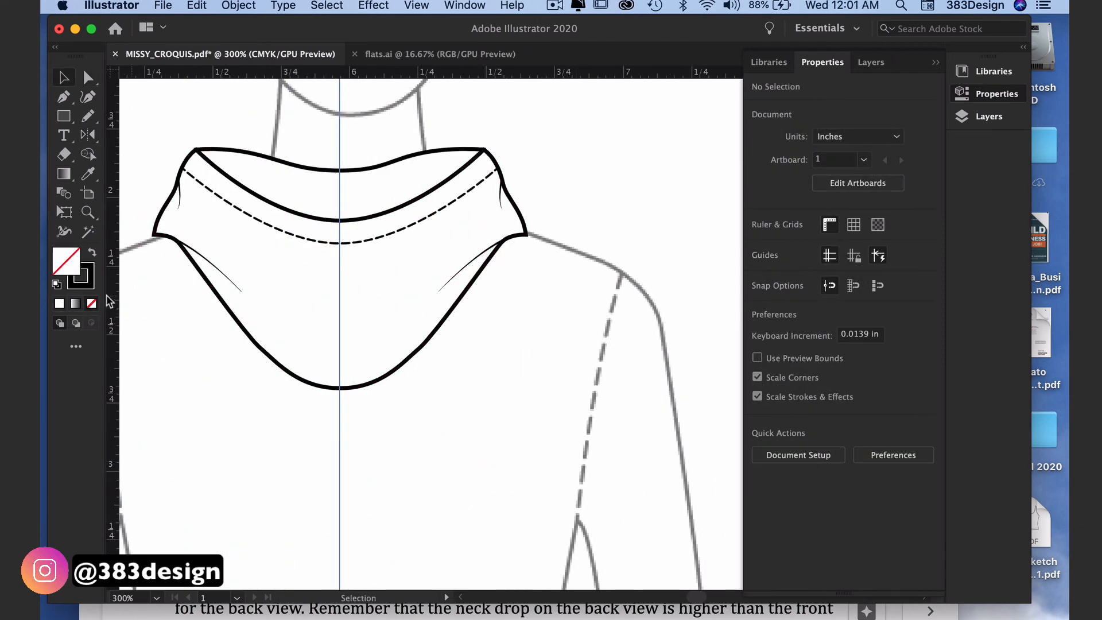
- Draw a slightly curved 0.5 pt centre seam from the middle of the hood opening down to the hood's lowest point
click(64, 96)
click(340, 220)
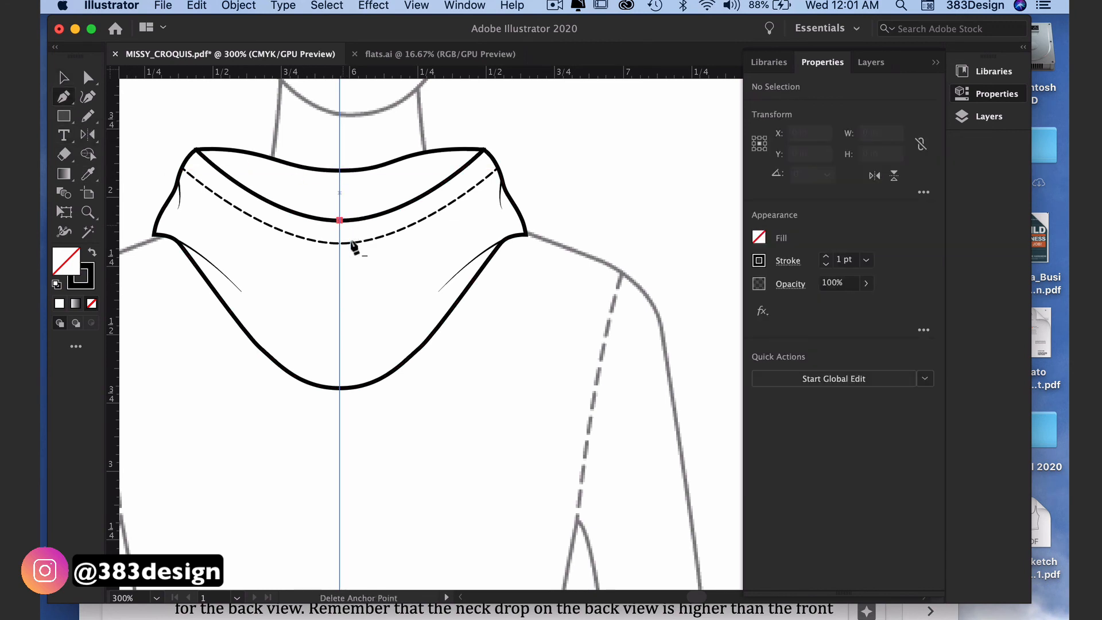
drag(340, 389, 334, 447)
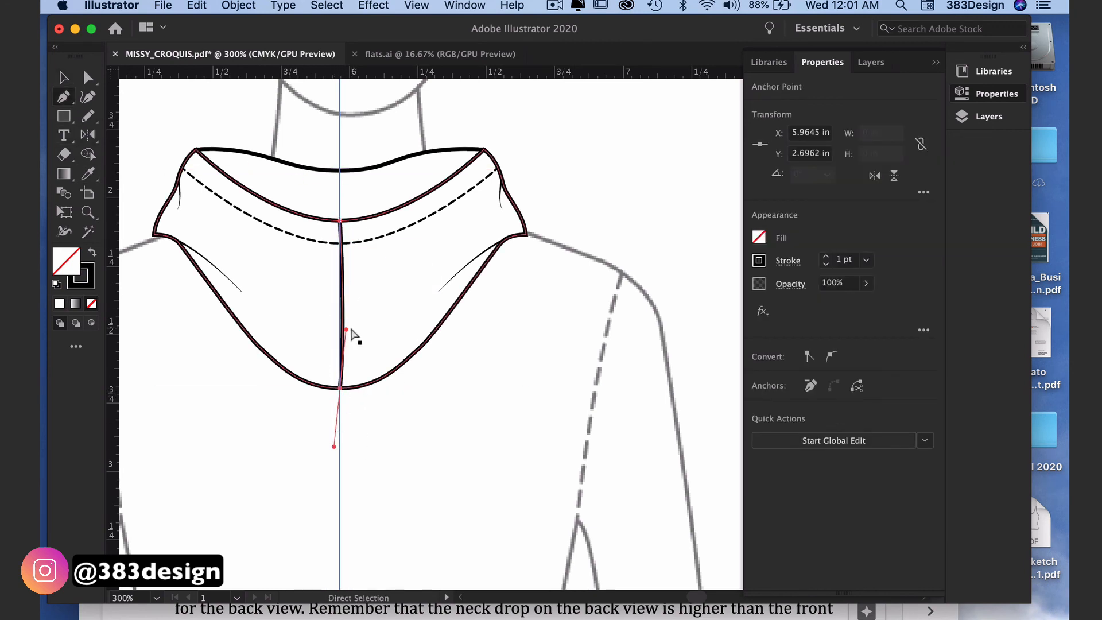
drag(346, 329, 350, 293)
click(867, 260)
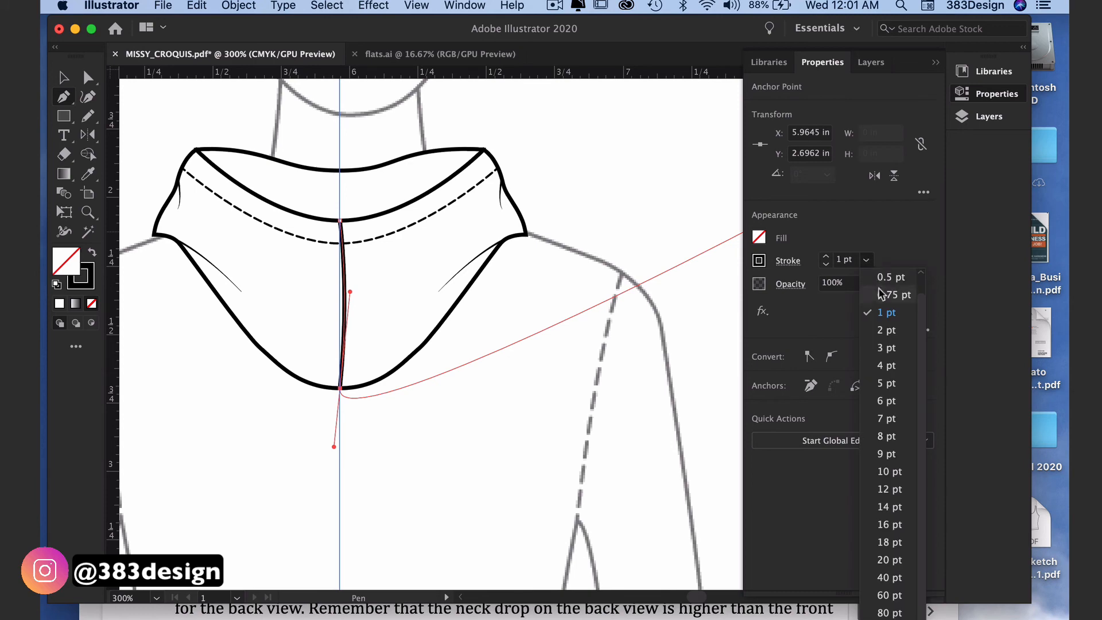
click(876, 291)
click(867, 260)
click(872, 279)
super+click(599, 215)
- Draw a narrow curved 0.5 pt fold from the hood's right shoulder corner inward and back towards its outer edge
scroll(600, 215, down, 3)
scroll(600, 214, right, 2)
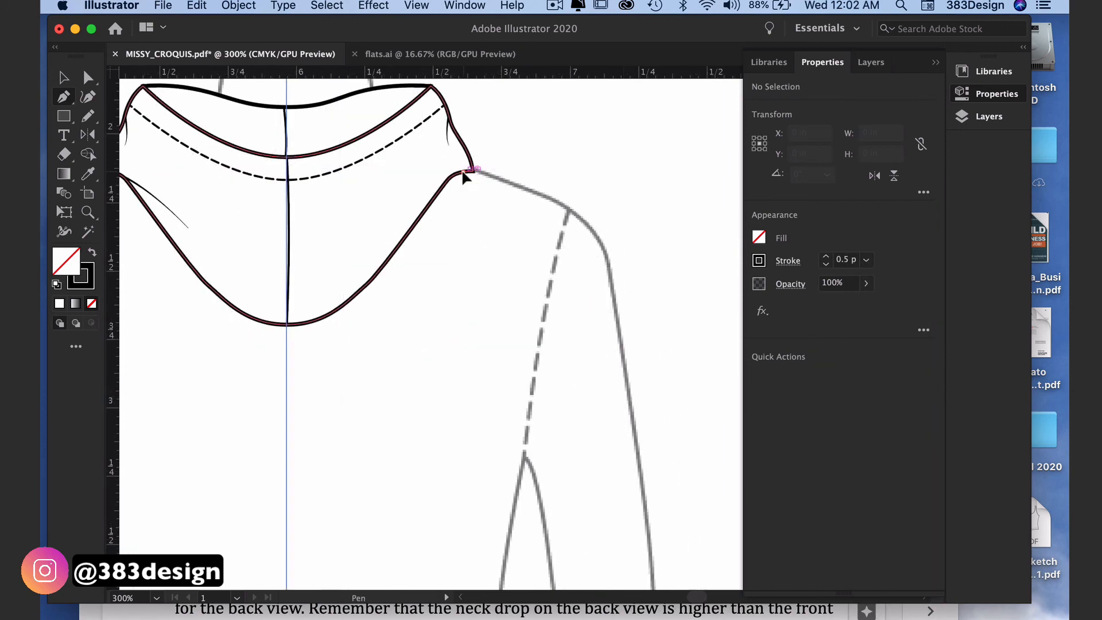
click(463, 172)
drag(335, 229, 313, 254)
mouse_move(441, 188)
mouse_down()
mouse_move(460, 197)
mouse_move(448, 191)
mouse_up()
super+click(517, 135)
alt+super+click(529, 249)
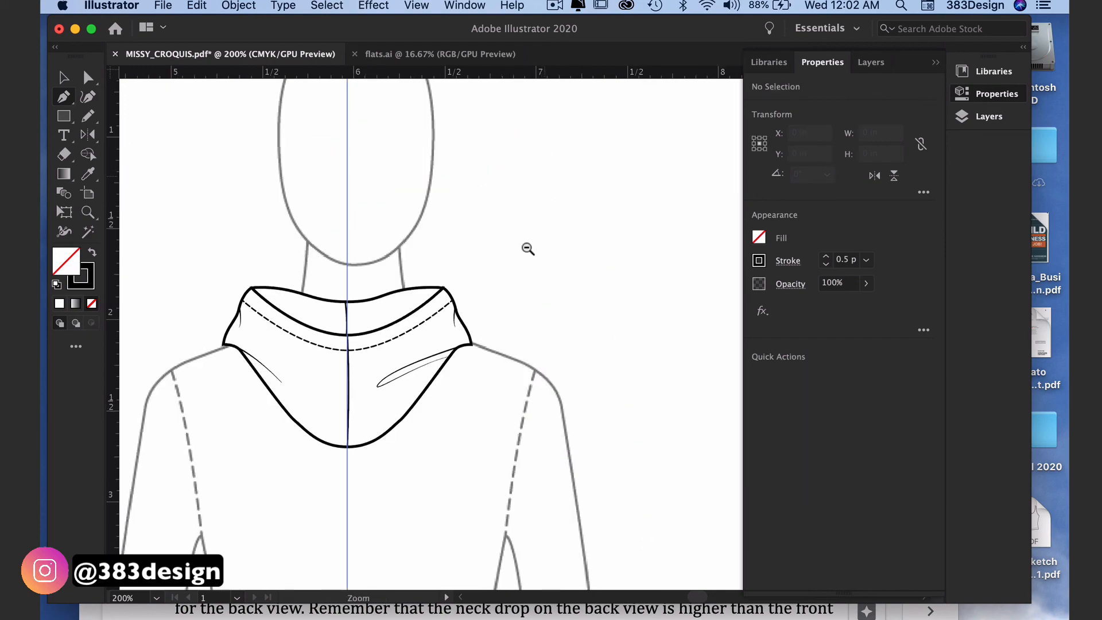